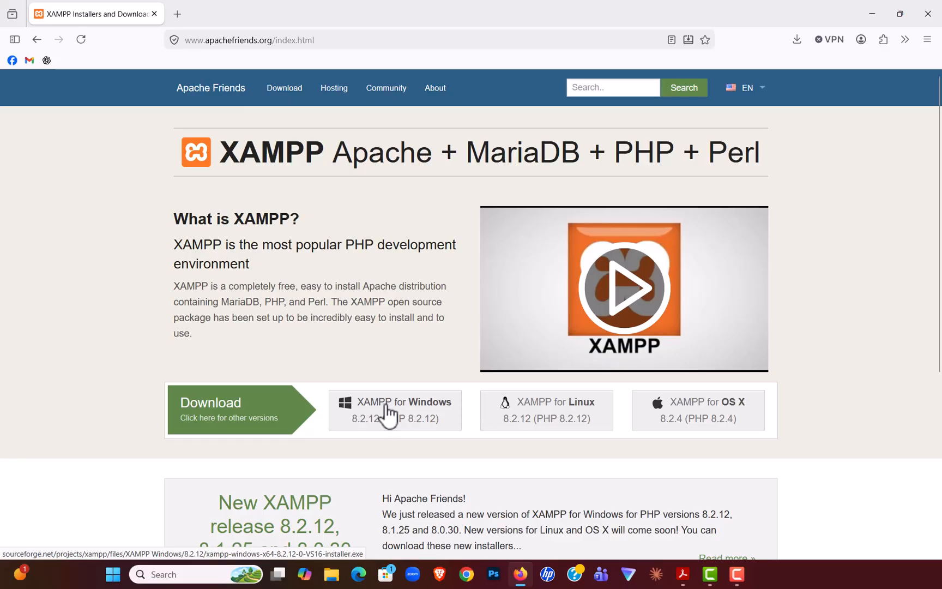
Step: Download the XAMPP 8.2.12 installer for Windows, passing the human verification on SourceForge and choosing the latest version
left_click(387, 406)
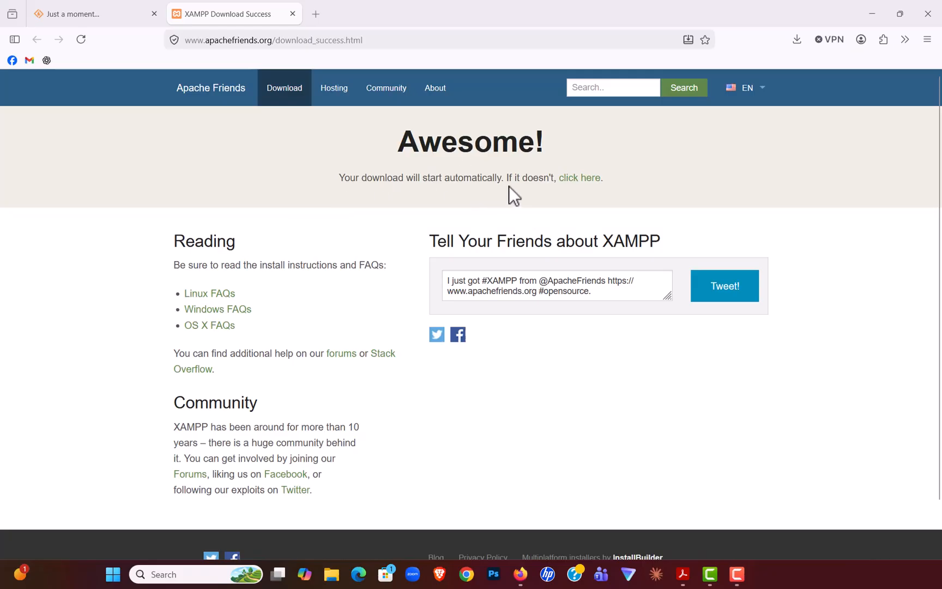
left_click(580, 183)
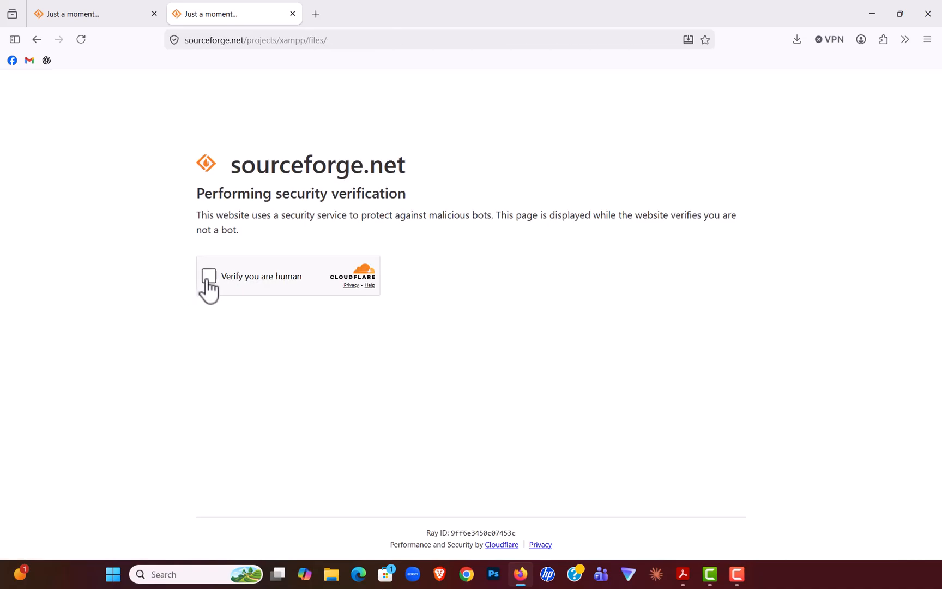
left_click(205, 278)
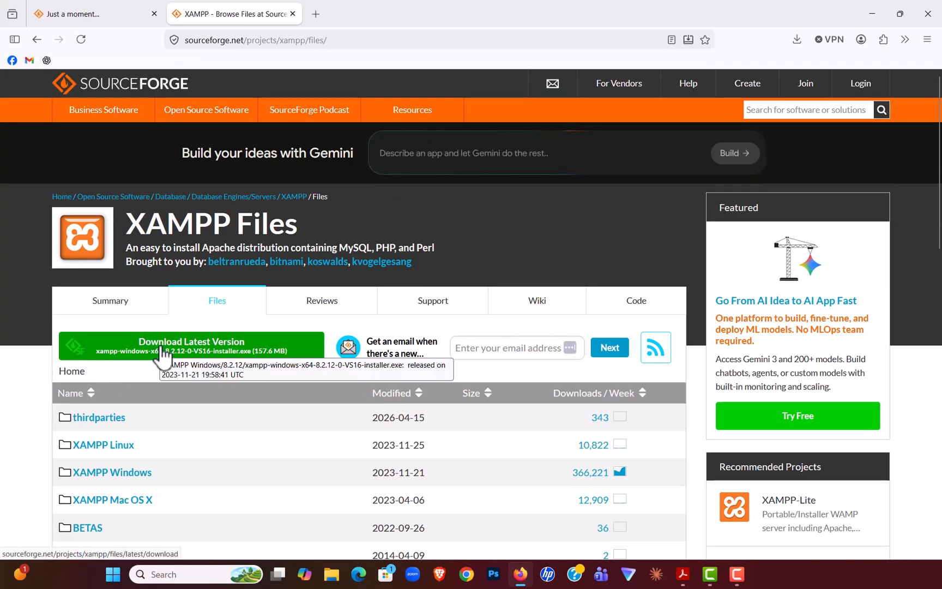
left_click(163, 352)
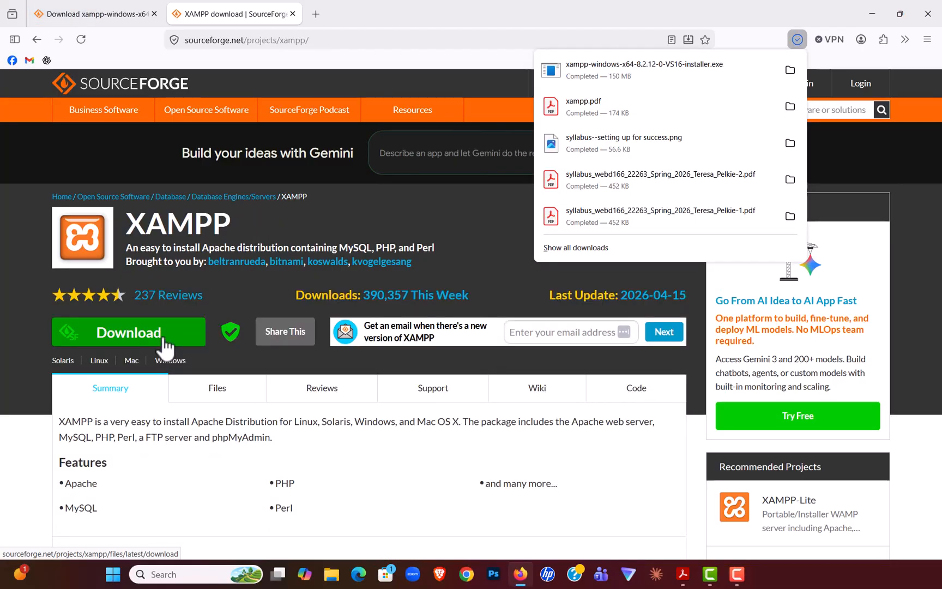
Step: Launch the downloaded XAMPP installer, minimize the browser, and accept the antivirus and User Account Control notices
left_click(560, 73)
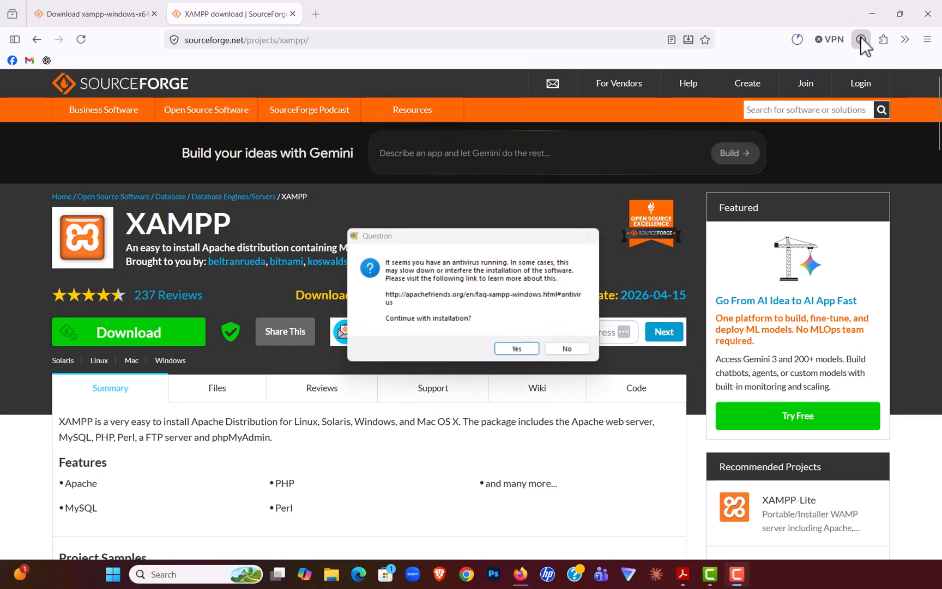
left_click(870, 16)
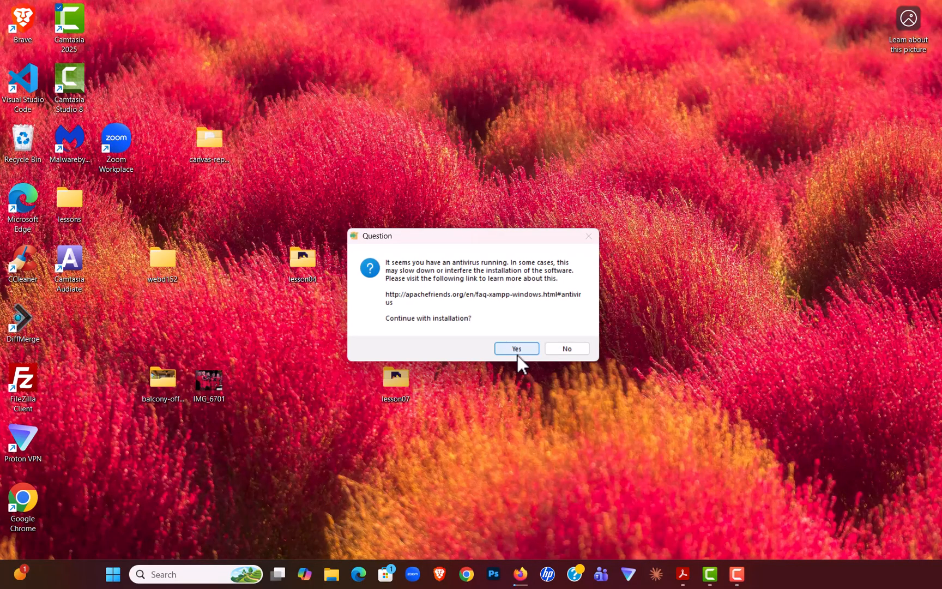
left_click(520, 346)
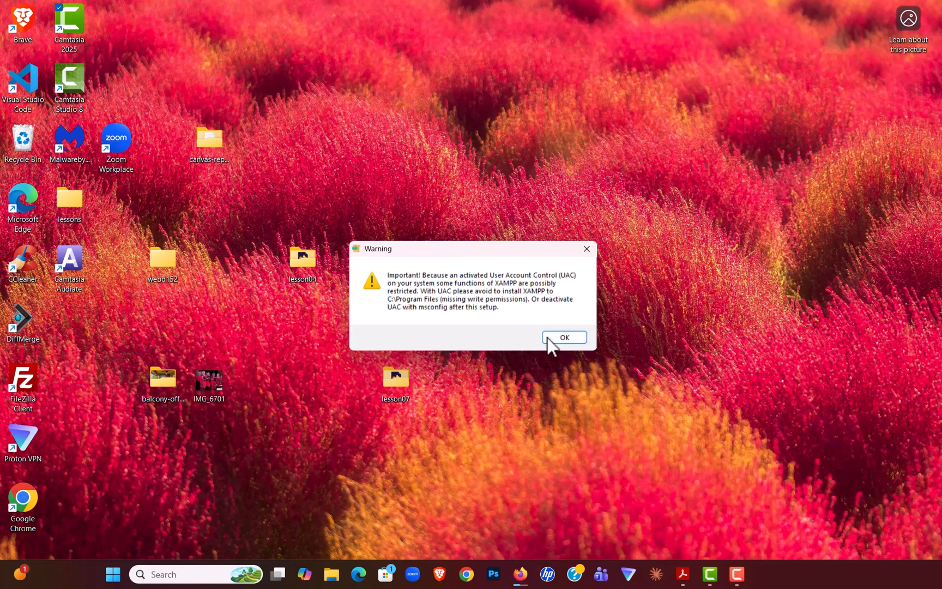
left_click(564, 338)
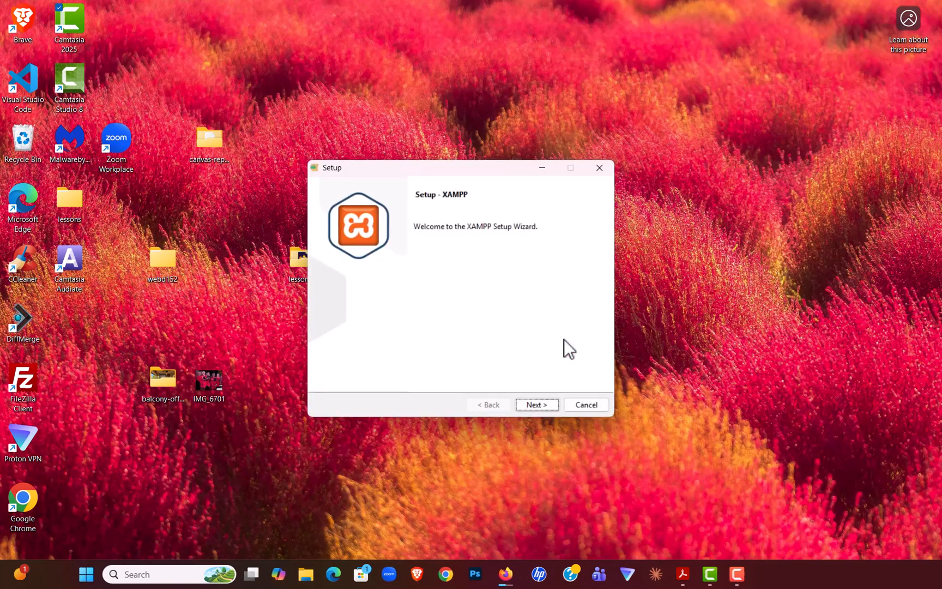
Step: Go through the XAMPP Setup wizard with the default components and English as the language, and begin the installation
left_click(548, 406)
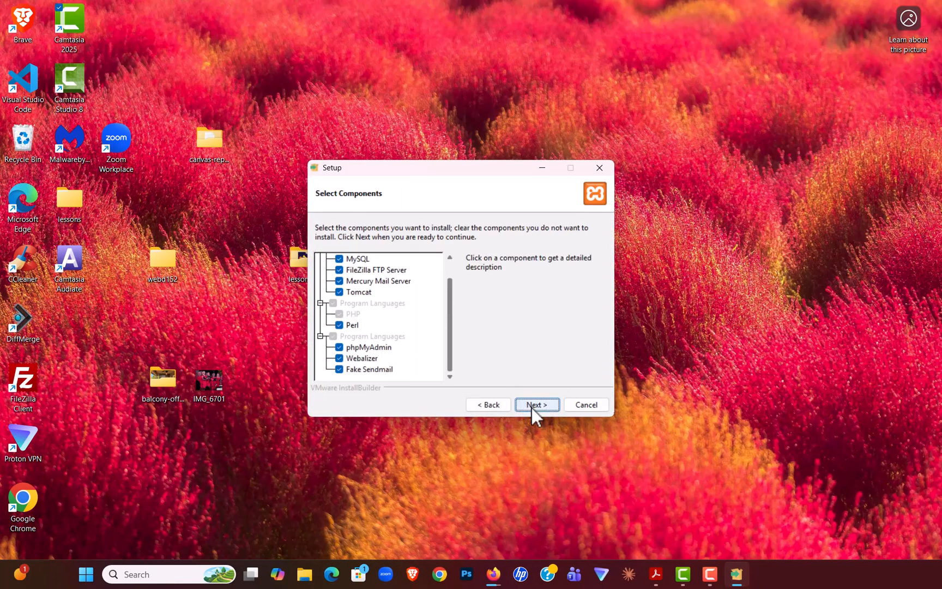
left_click(532, 406)
left_click(537, 405)
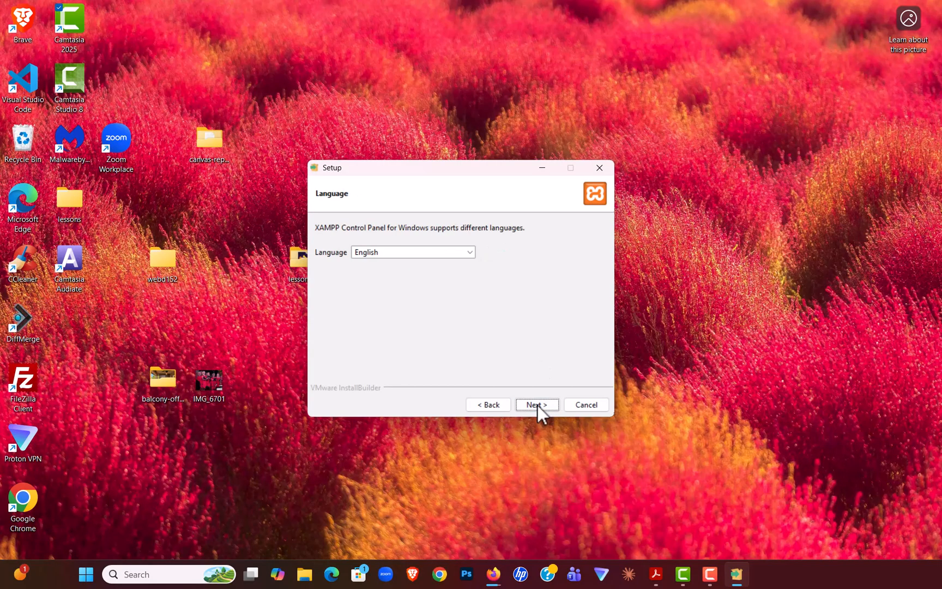
left_click(538, 406)
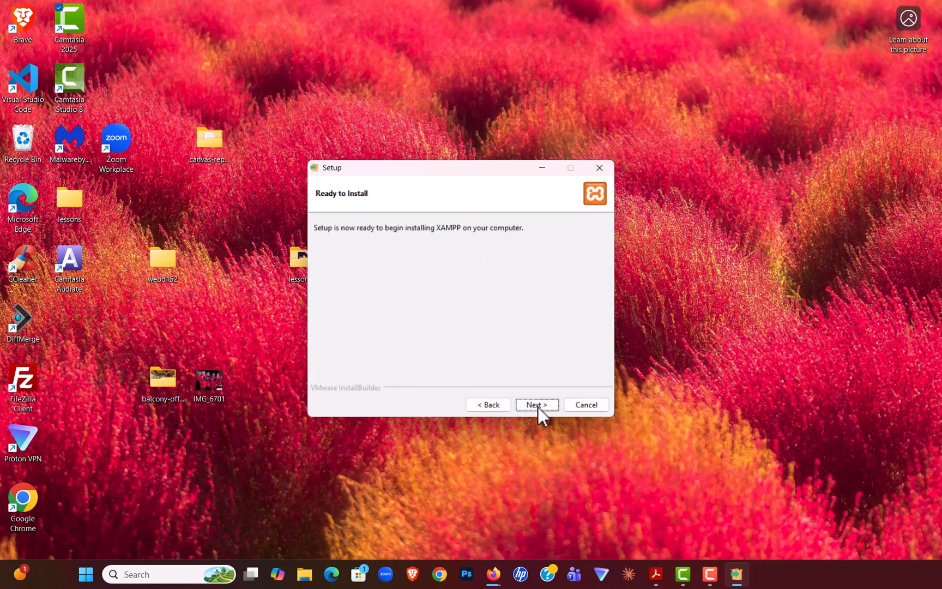
left_click(537, 406)
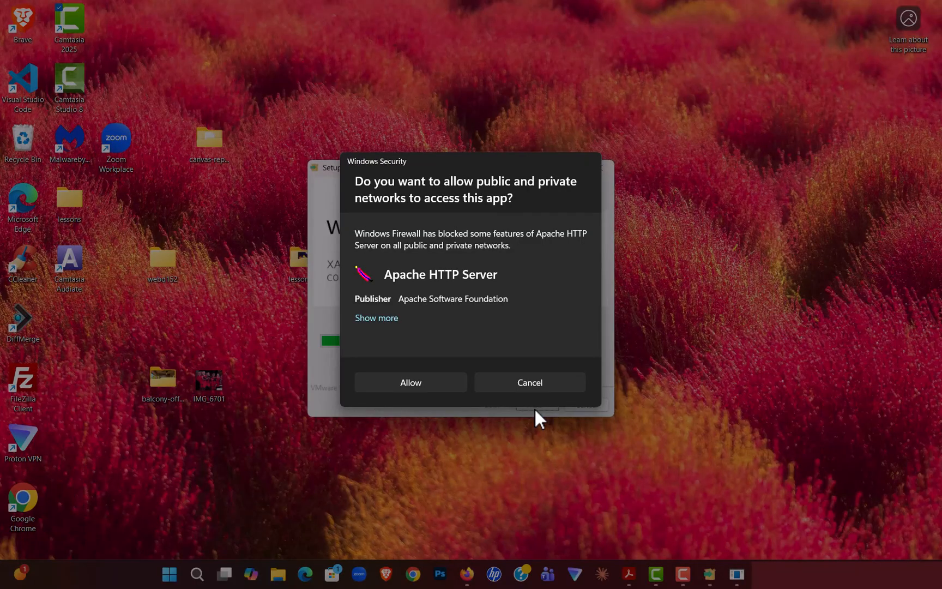
Step: Finish the XAMPP setup, allowing network access for Apache HTTP Server, and start the Apache module in the Control Panel
left_click(430, 381)
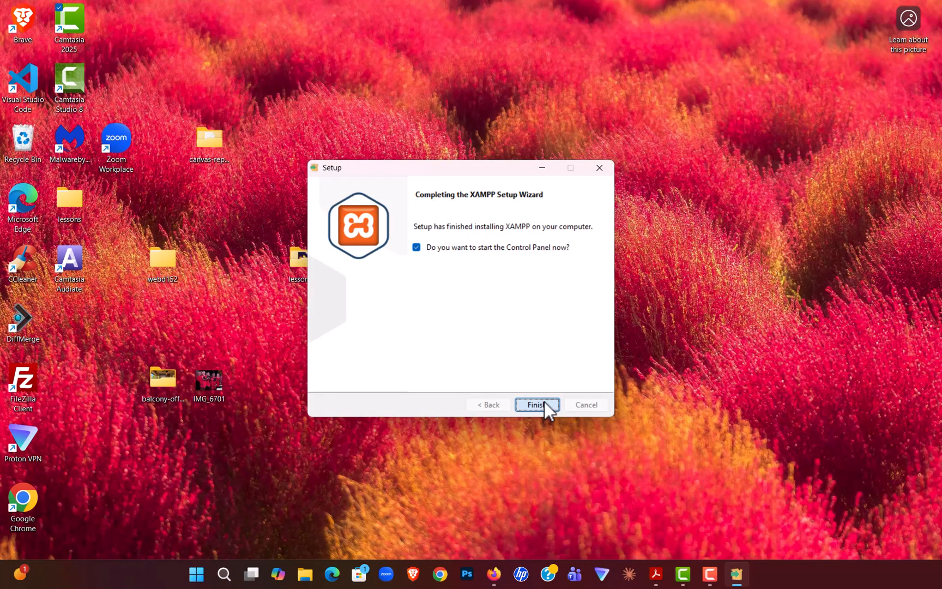
left_click(544, 403)
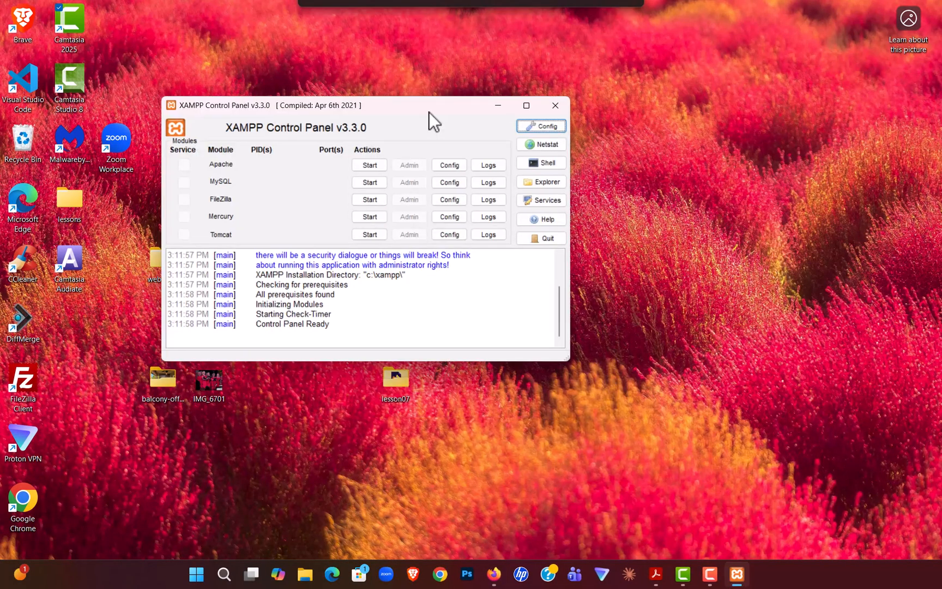
left_click(377, 168)
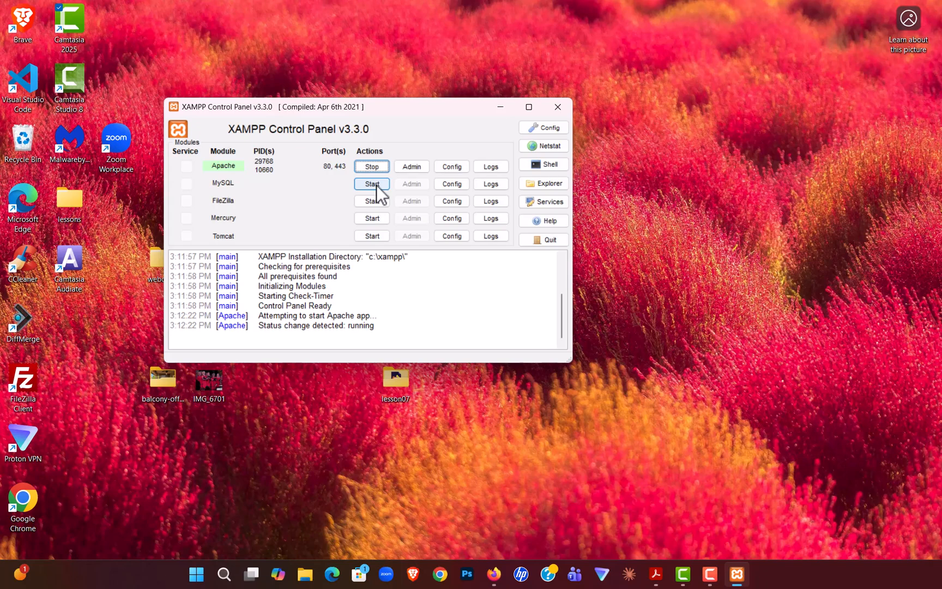
left_click(494, 574)
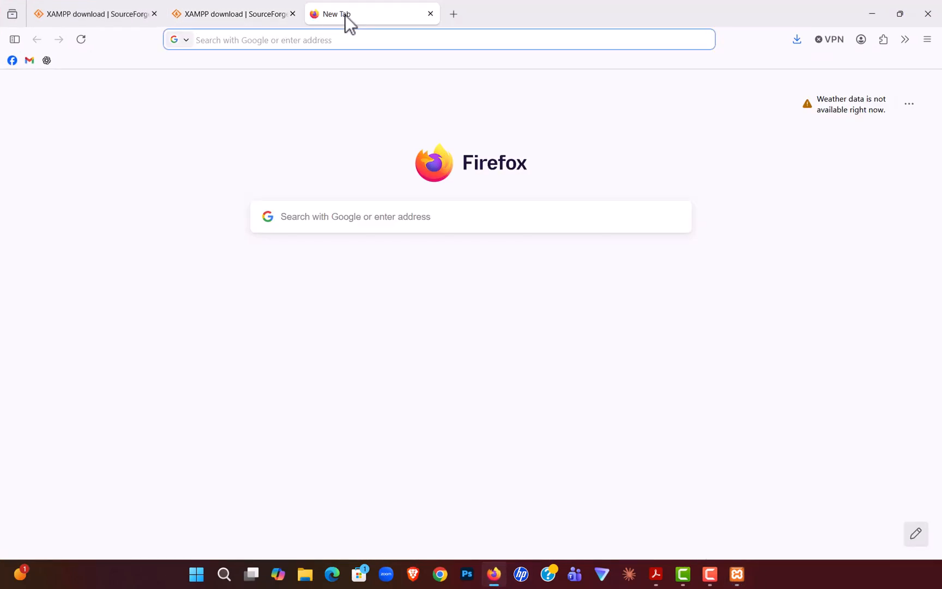
type("htt")
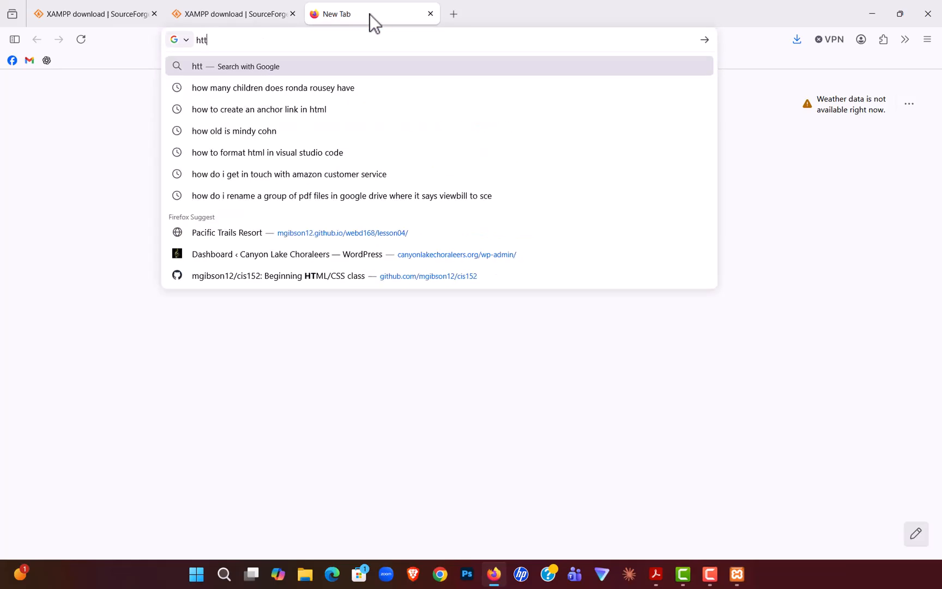
type("p:")
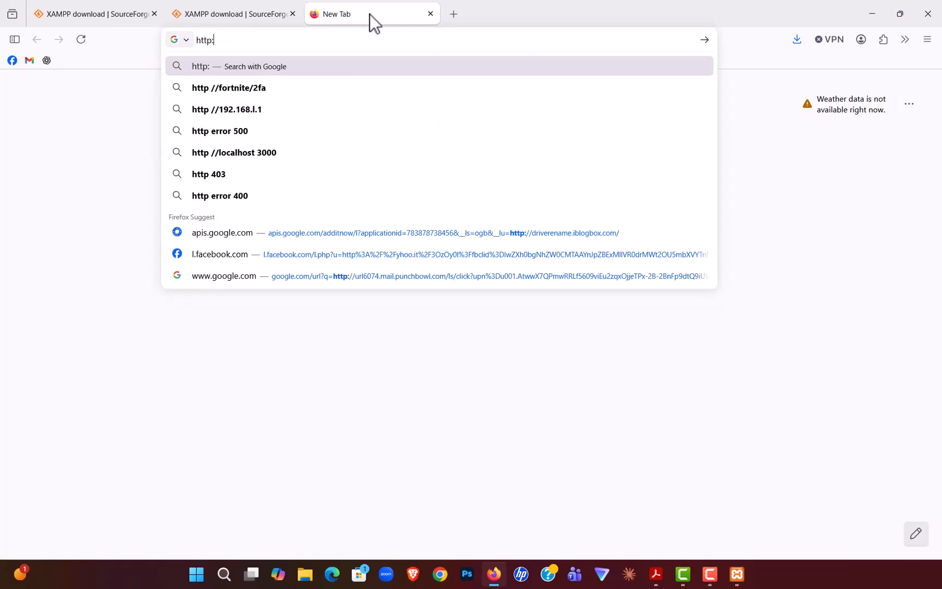
type("//loca")
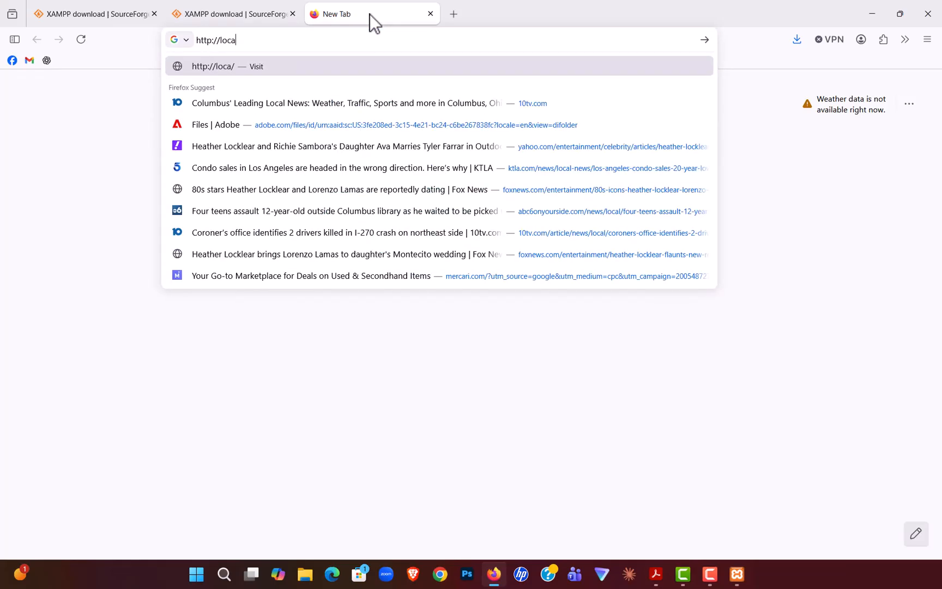
type("lhost/")
key("Return")
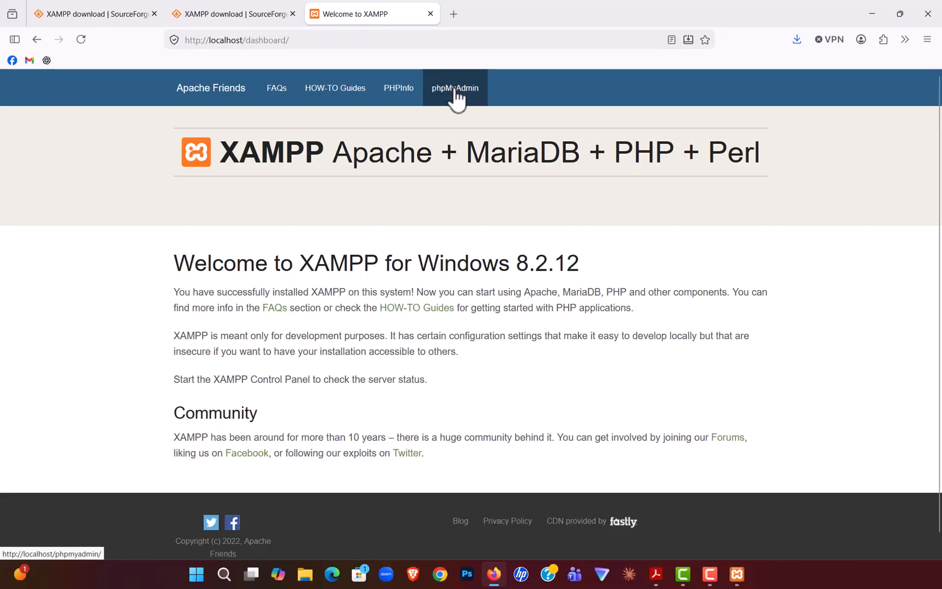
left_click(402, 93)
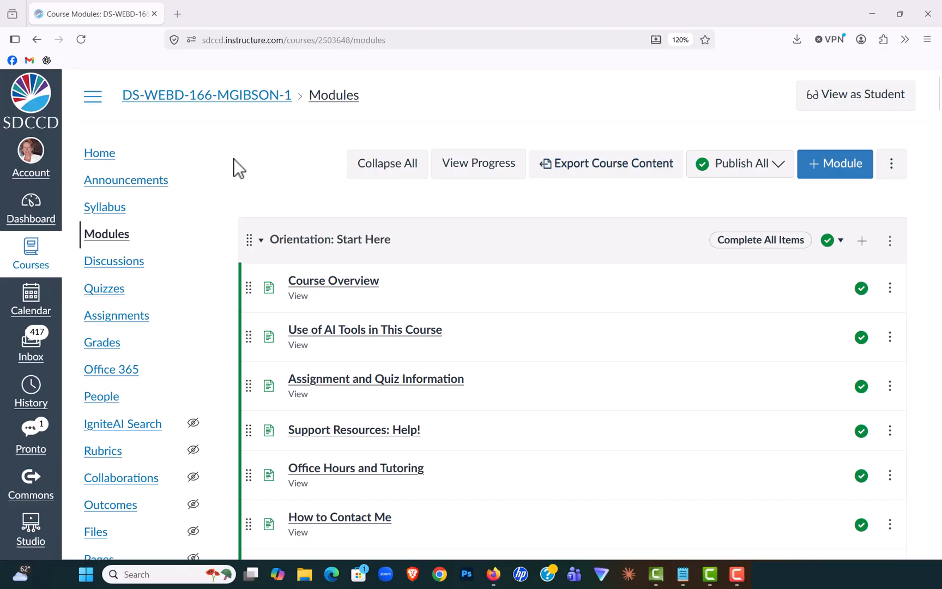
Step: Download the textbook code file phpvqs-5ed-master.zip from the Week 1 module's Chapter 1: Overview page
scroll(402, 316, "down", 10)
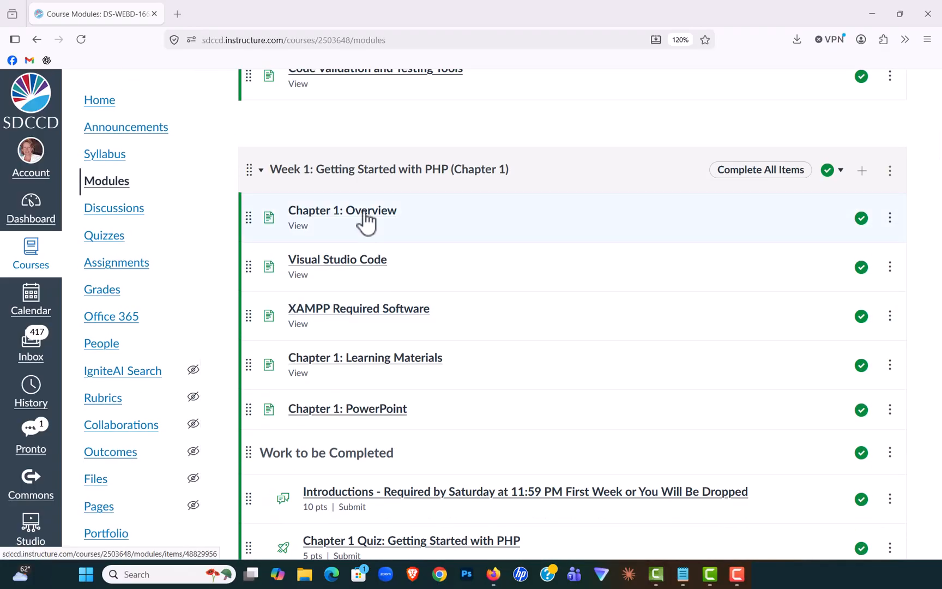
left_click(364, 214)
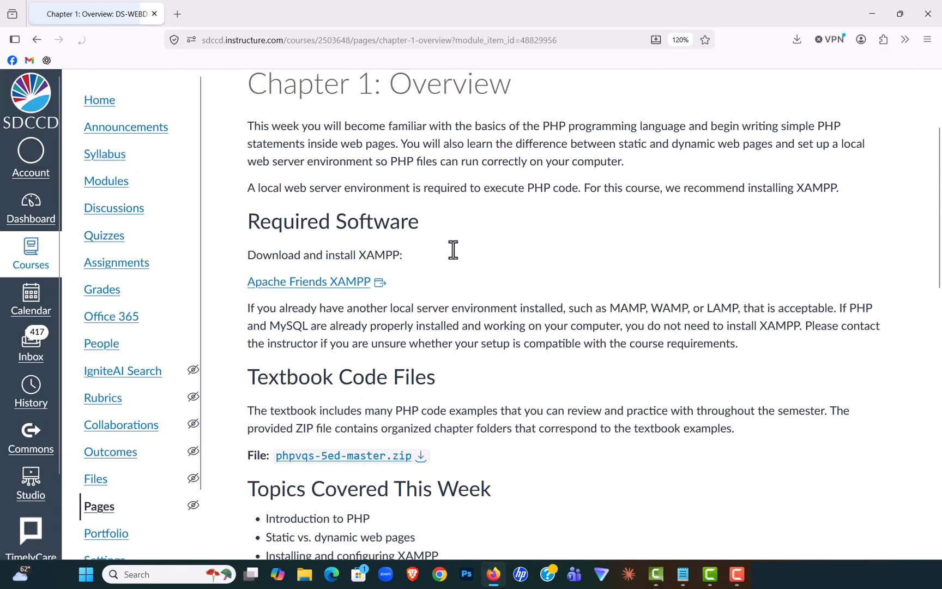
scroll(452, 250, "down", 3)
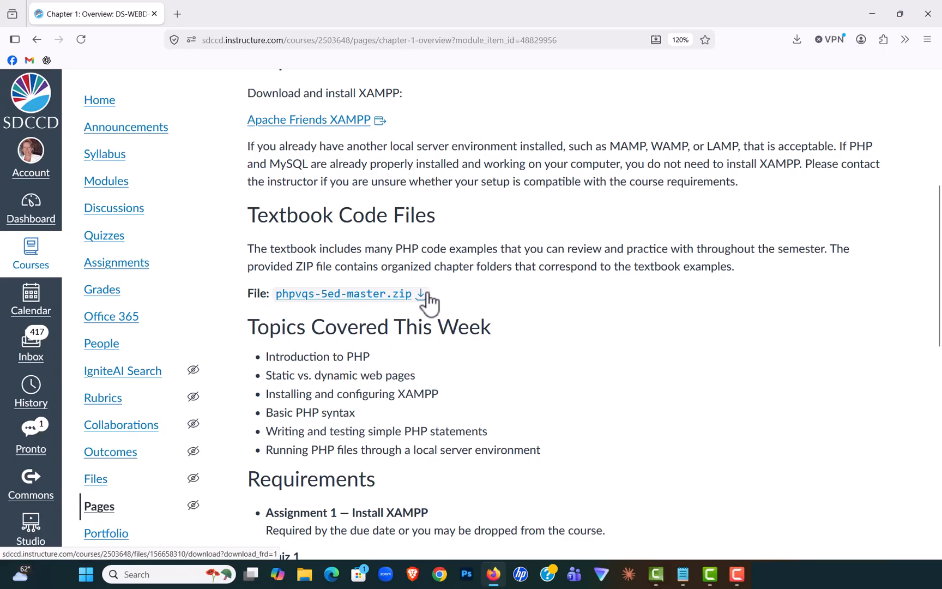
left_click(422, 297)
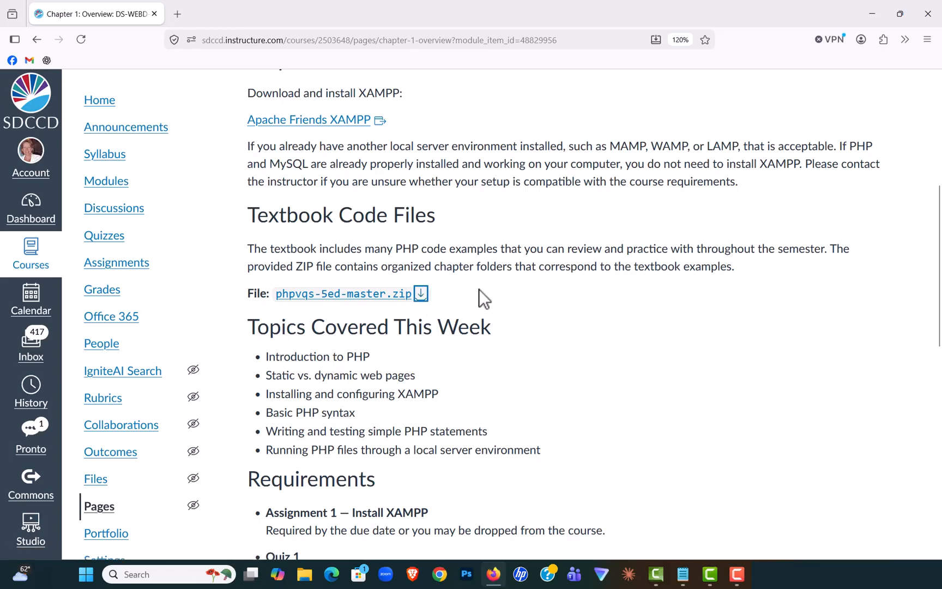
Step: Move the phpvqs-5ed-master zip from the Downloads folder to the desktop using File Explorer, and close the window
left_click(872, 14)
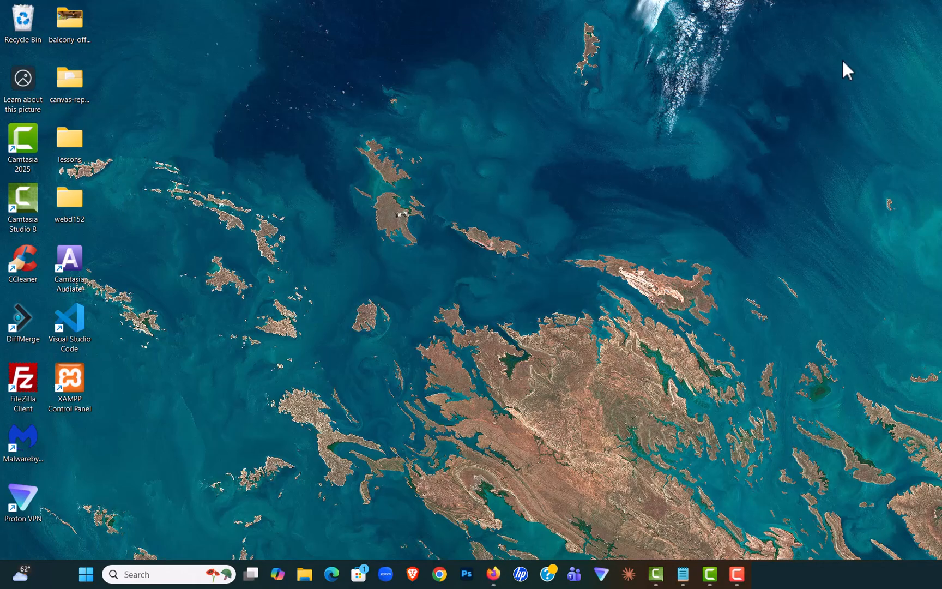
left_click(304, 573)
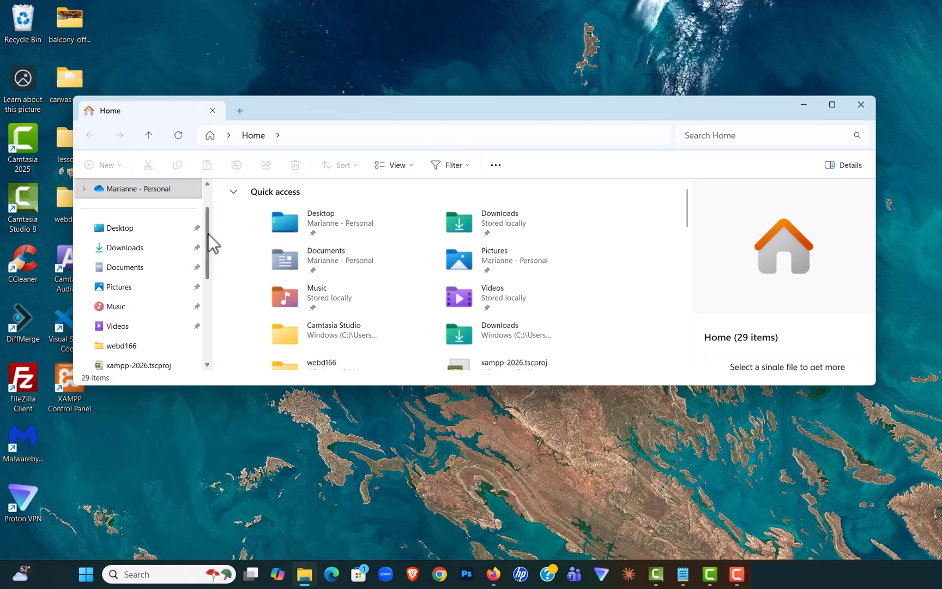
left_click(157, 252)
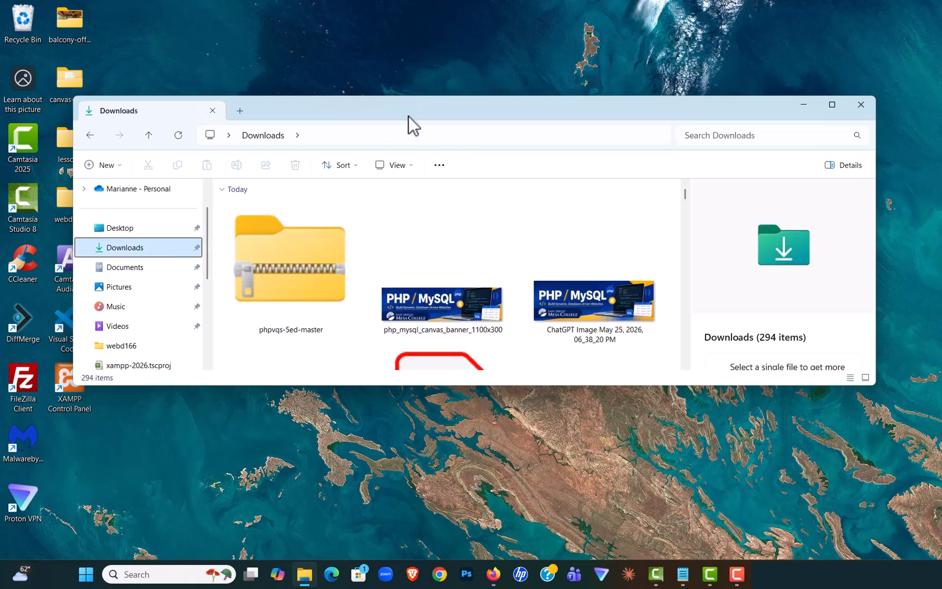
left_click_drag(408, 116, 644, 139)
left_click_drag(529, 302, 229, 295)
left_click_drag(662, 134, 471, 173)
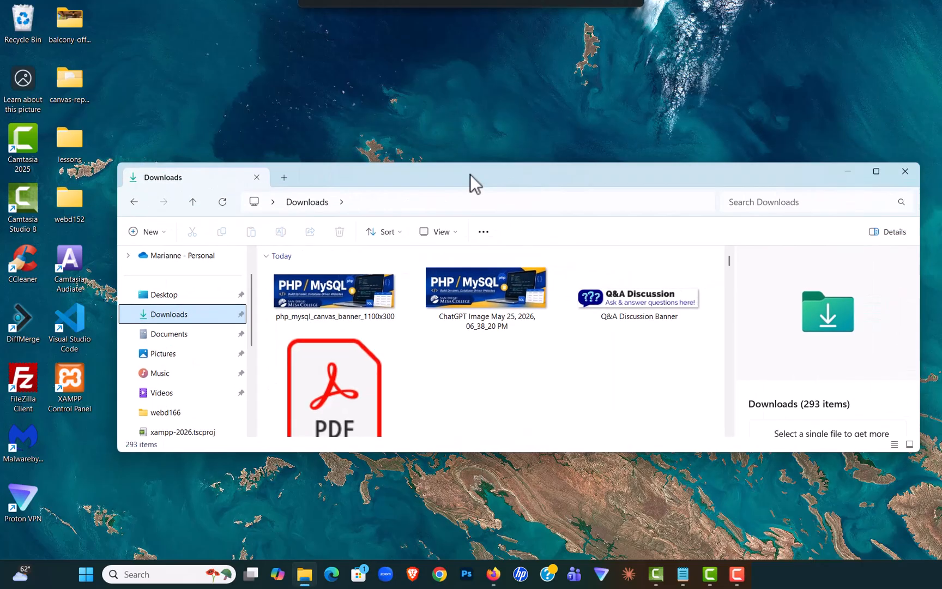
left_click(908, 169)
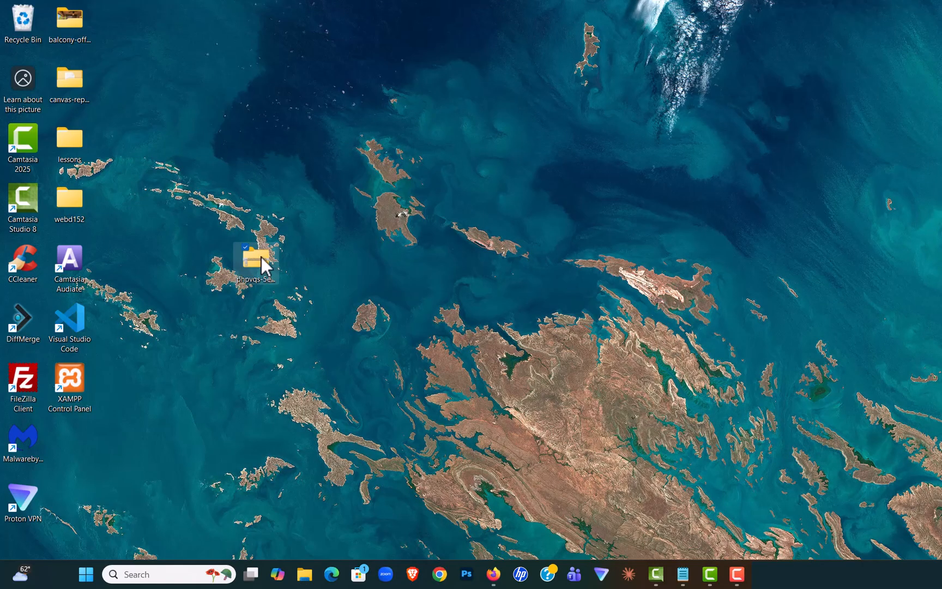
Step: Extract the phpvqs-5ed-master zip into a desktop folder of the same name, and close the extracted folder's window
right_click(262, 257)
left_click(305, 270)
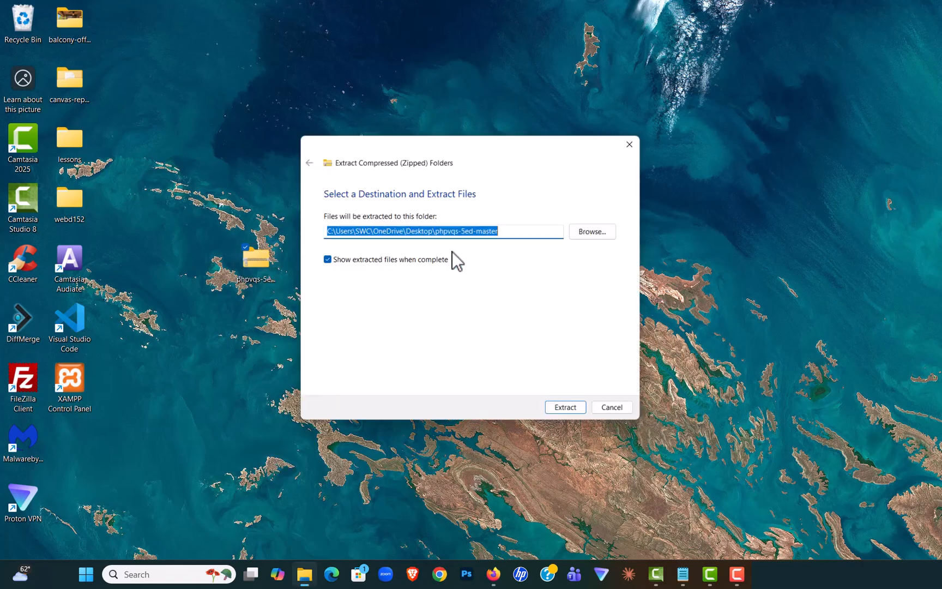
left_click(568, 410)
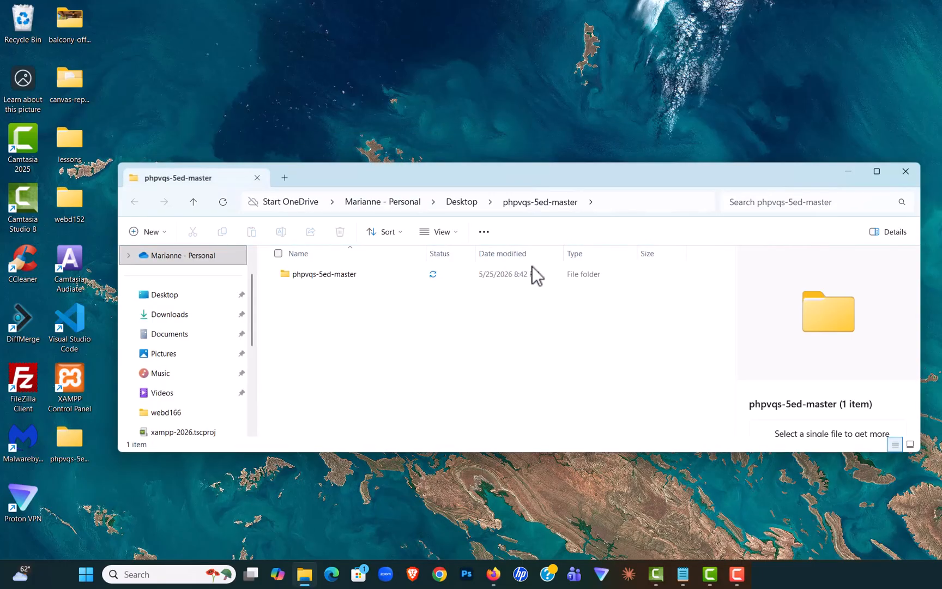
left_click(906, 172)
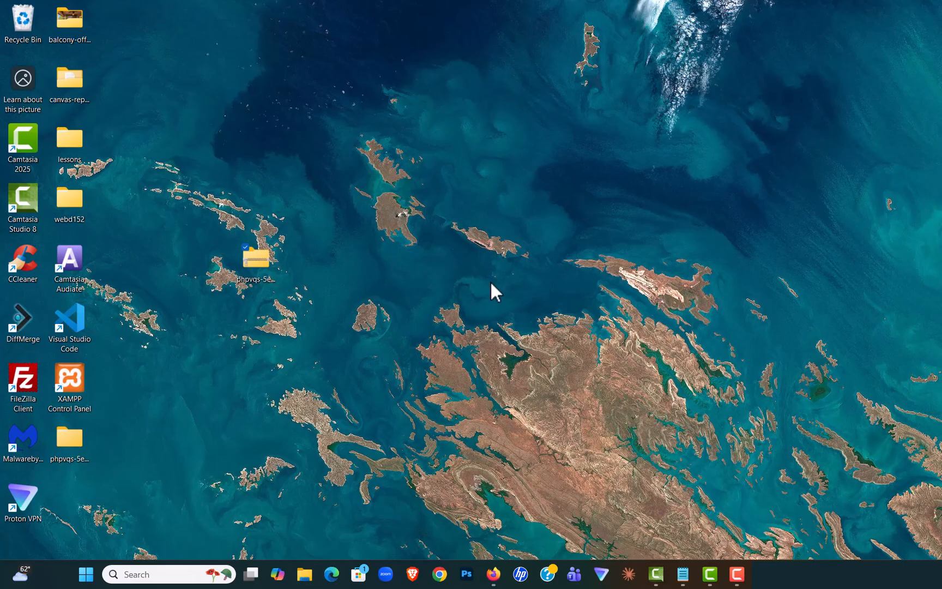
Step: Copy the extracted phpvqs-5ed-master folder from the desktop into C:\xampp\htdocs using File Explorer
left_click(305, 574)
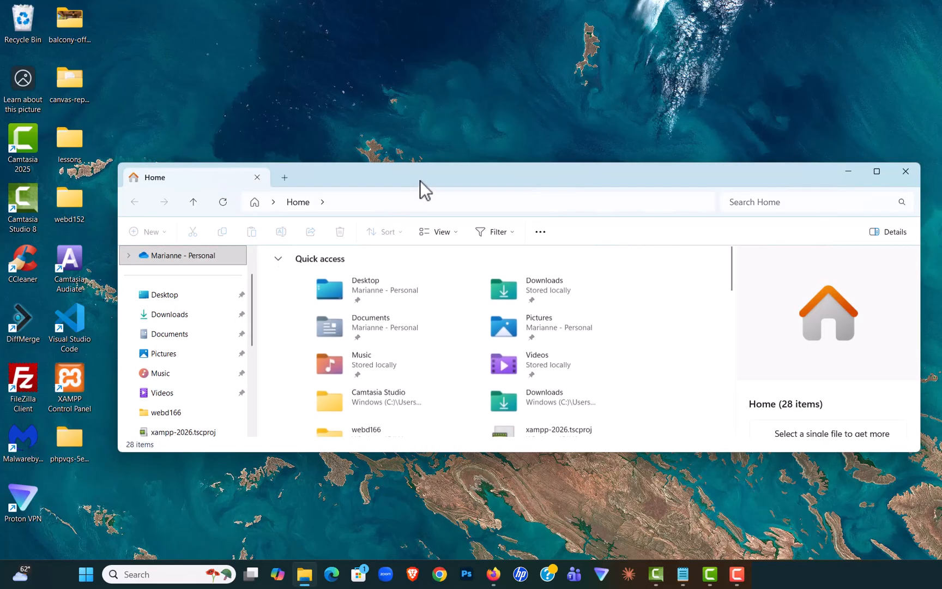
left_click_drag(420, 180, 609, 43)
scroll(446, 196, "down", 1)
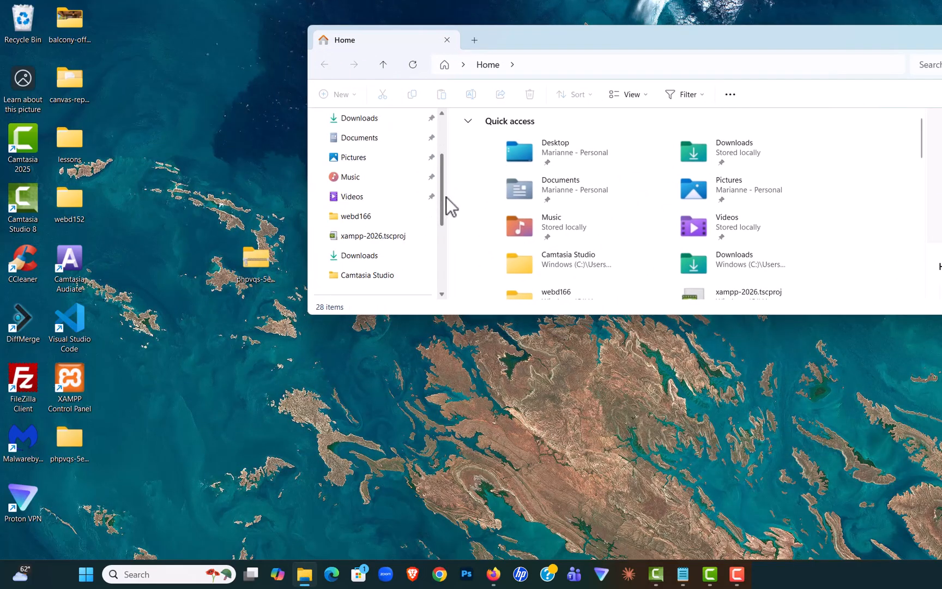
scroll(446, 197, "down", 2)
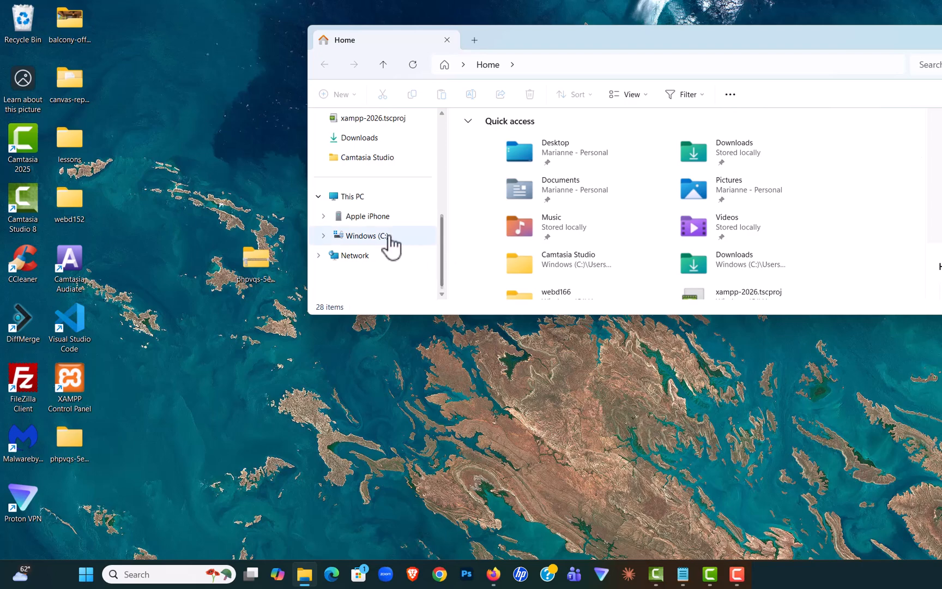
left_click(389, 236)
scroll(536, 205, "down", 1)
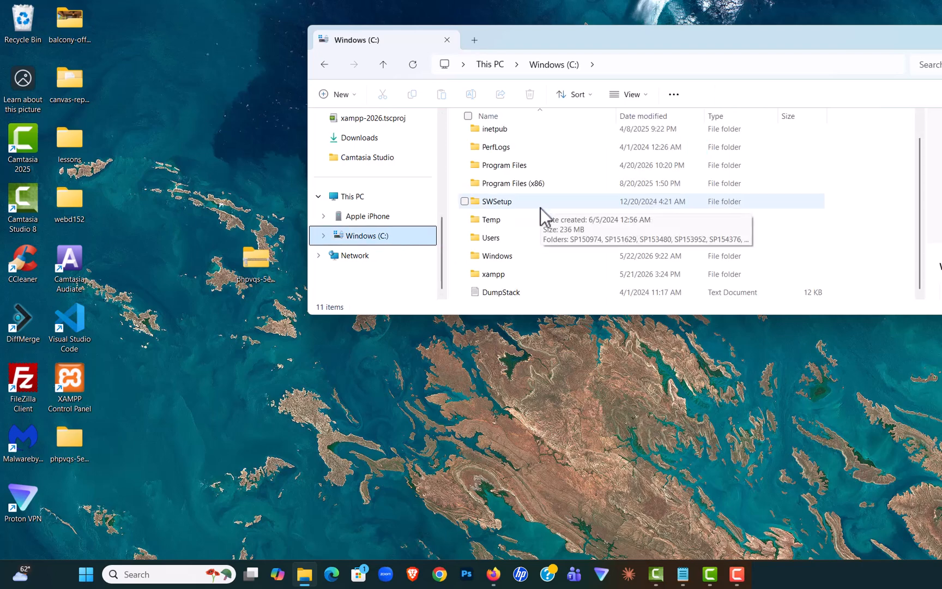
double_click(500, 274)
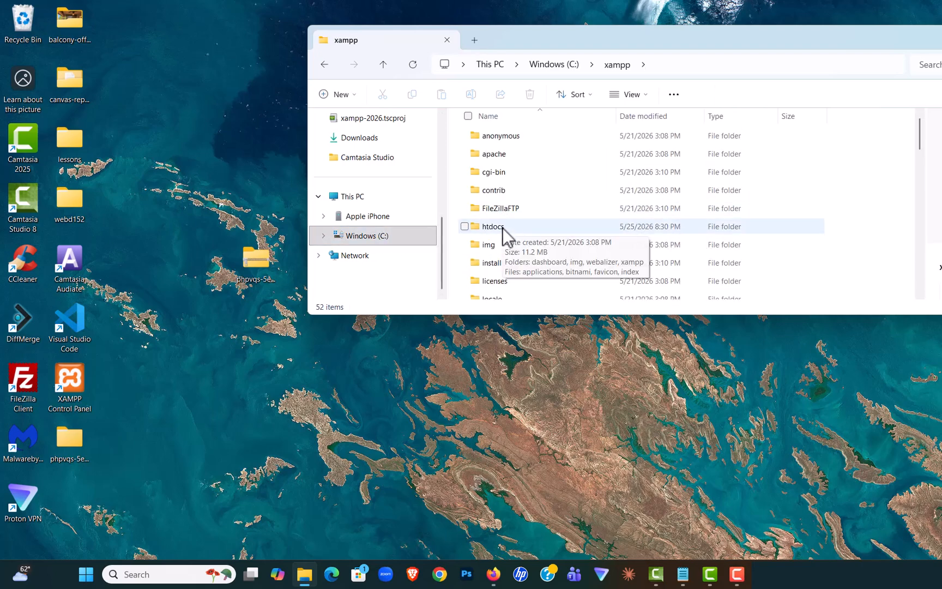
double_click(503, 228)
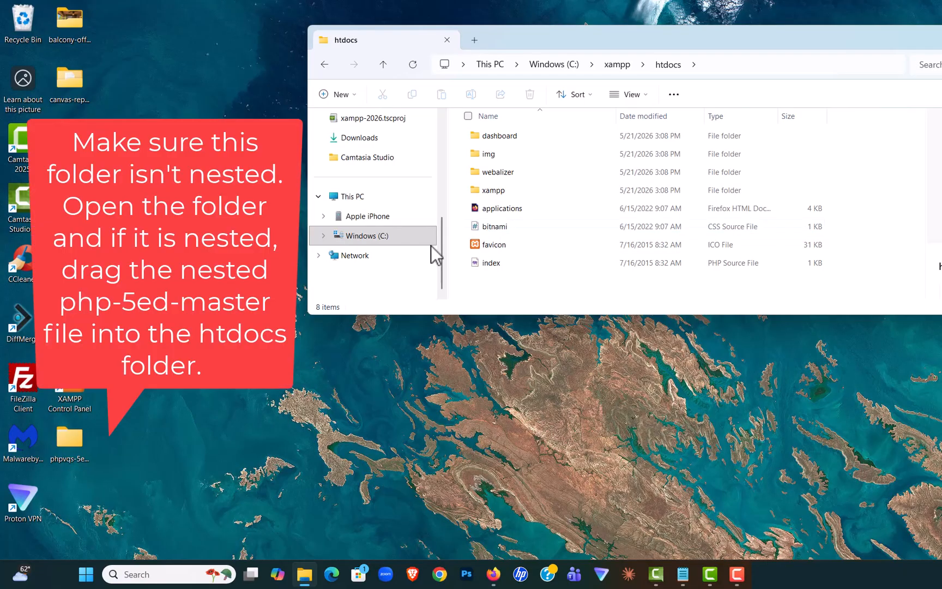
left_click_drag(71, 437, 517, 281)
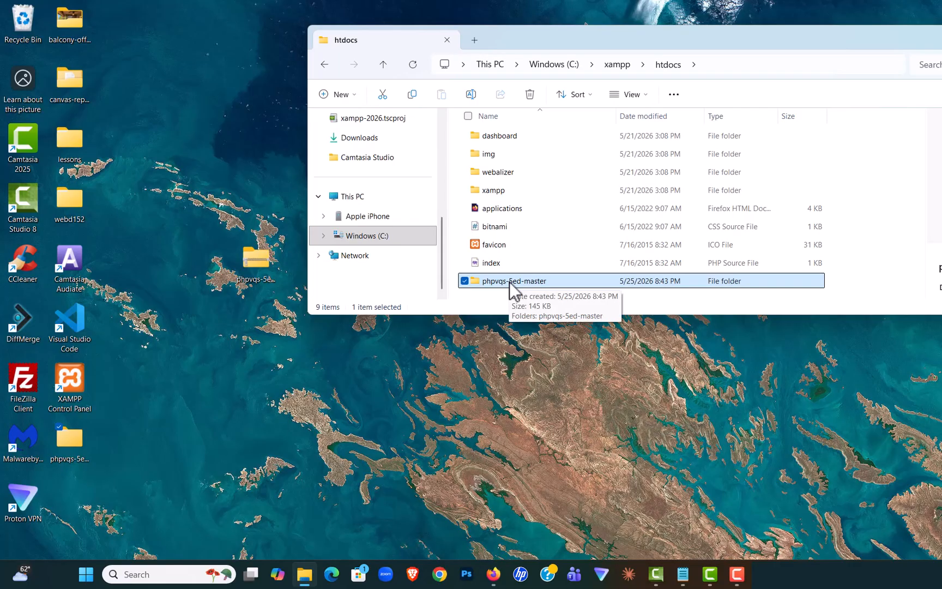
Step: Rename the phpvqs-5ed-master folder in htdocs to webd166 and close the File Explorer window
right_click(509, 282)
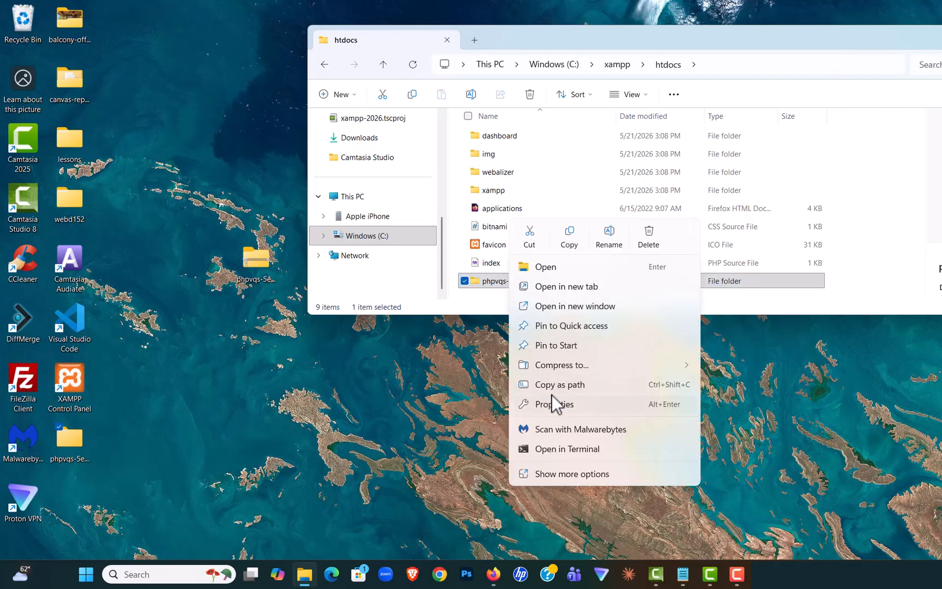
left_click(609, 240)
type("webd166")
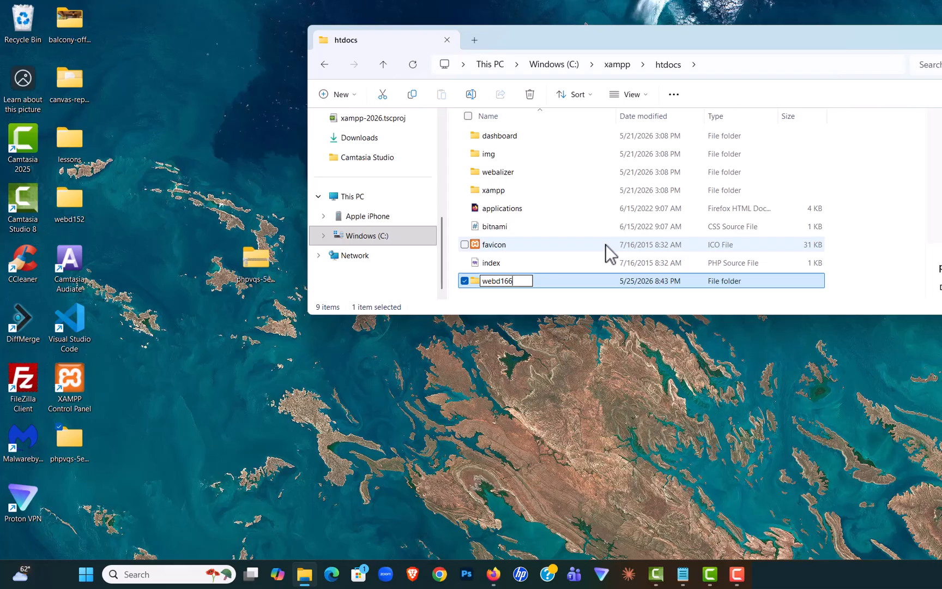
key("Return")
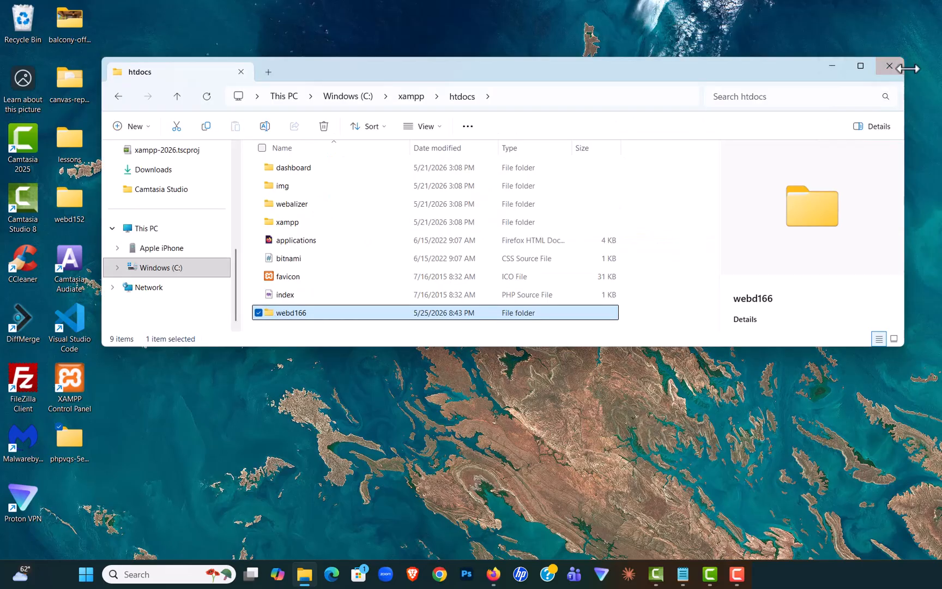
left_click(890, 66)
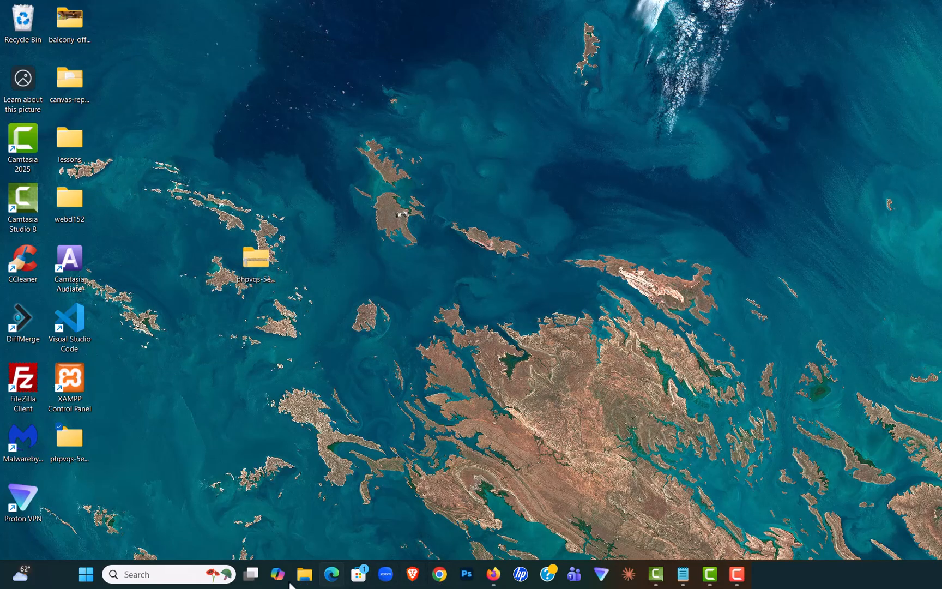
Step: Launch Visual Studio Code, open the folder C:\xampp\htdocs\webd166, and close the editor after viewing its files
left_click(187, 574)
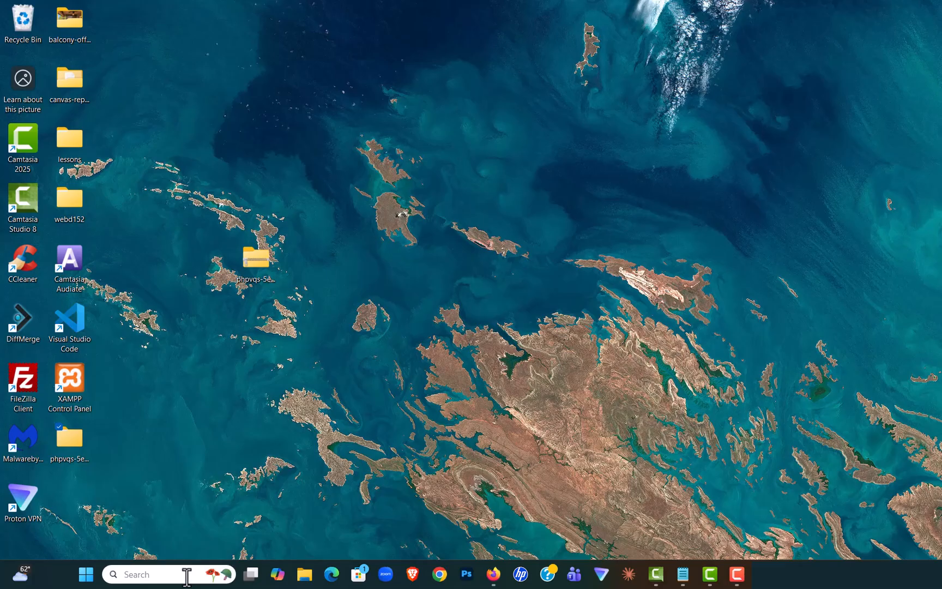
type("vsc")
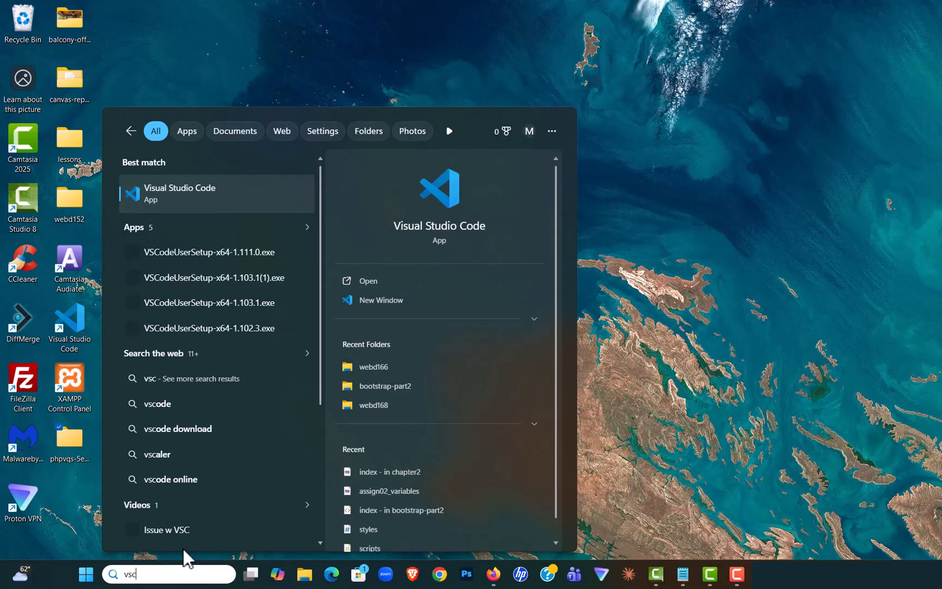
left_click(158, 203)
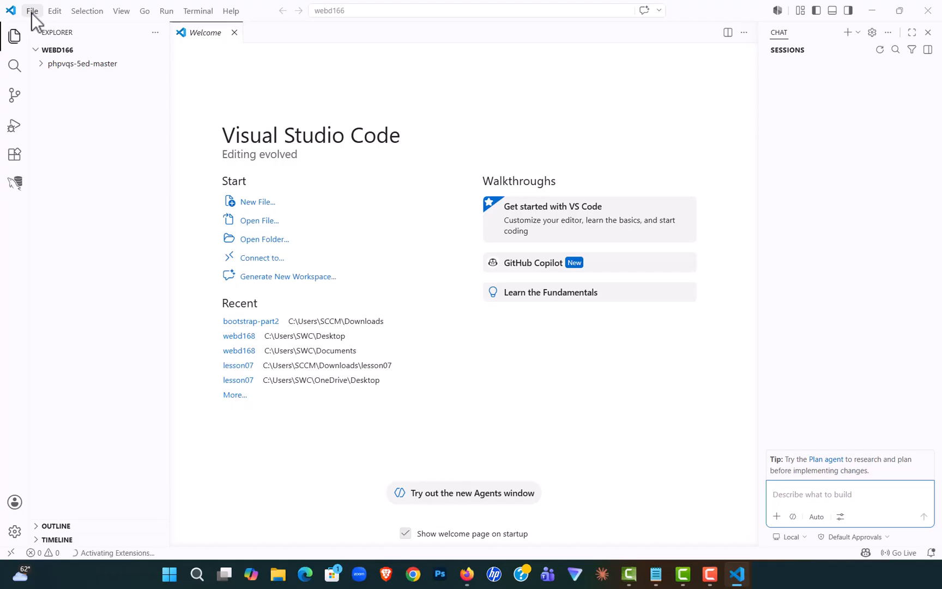
left_click(32, 13)
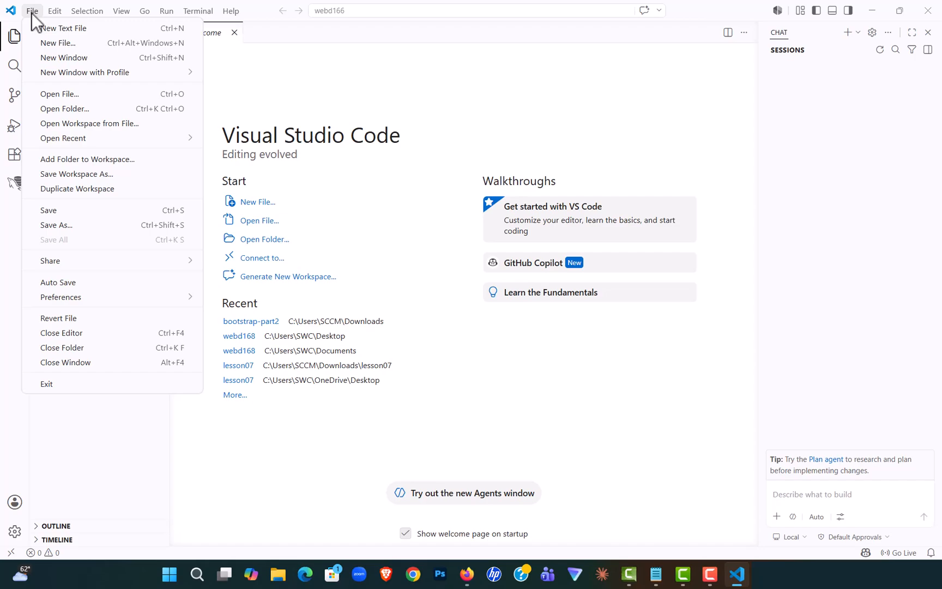
left_click(59, 111)
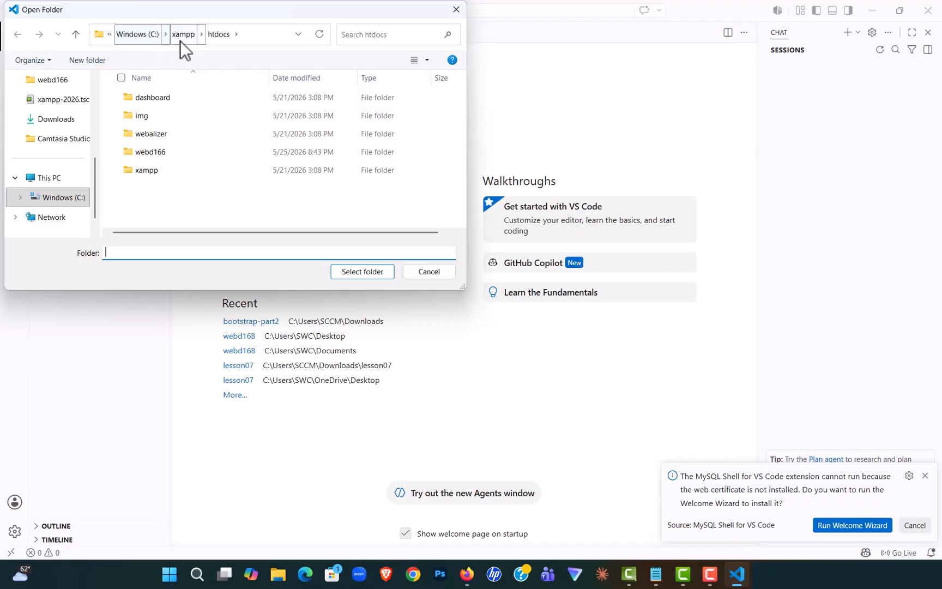
left_click(159, 151)
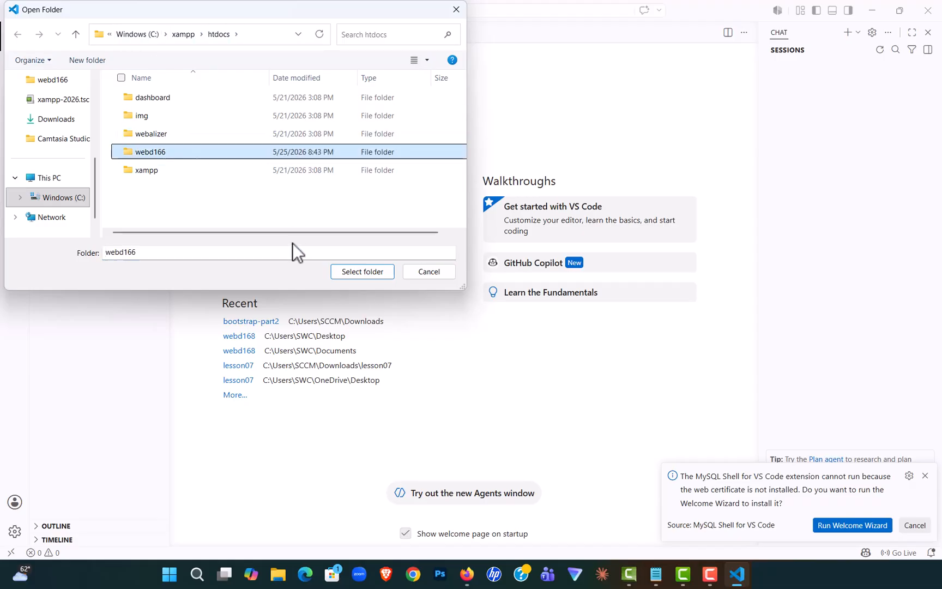
left_click(374, 275)
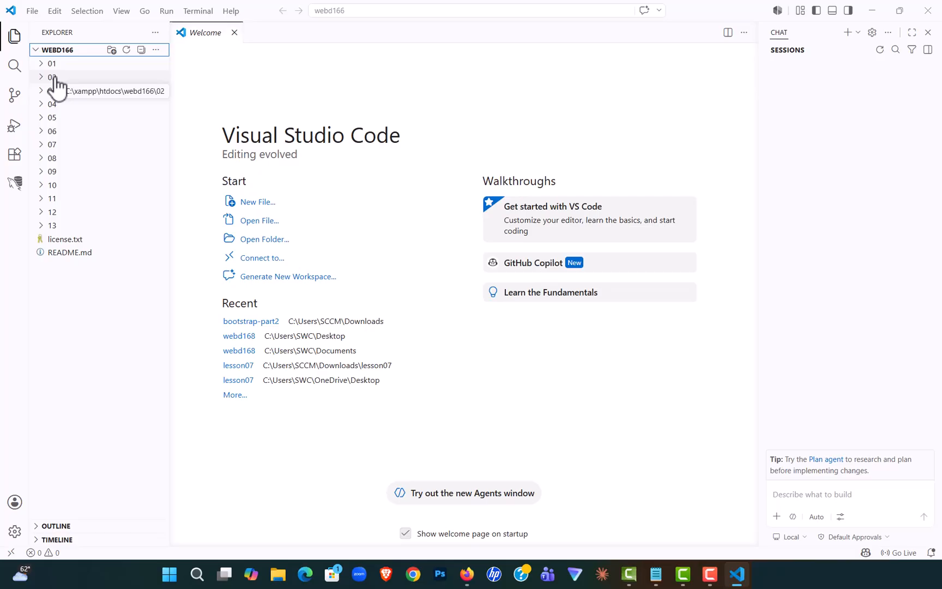
left_click(930, 10)
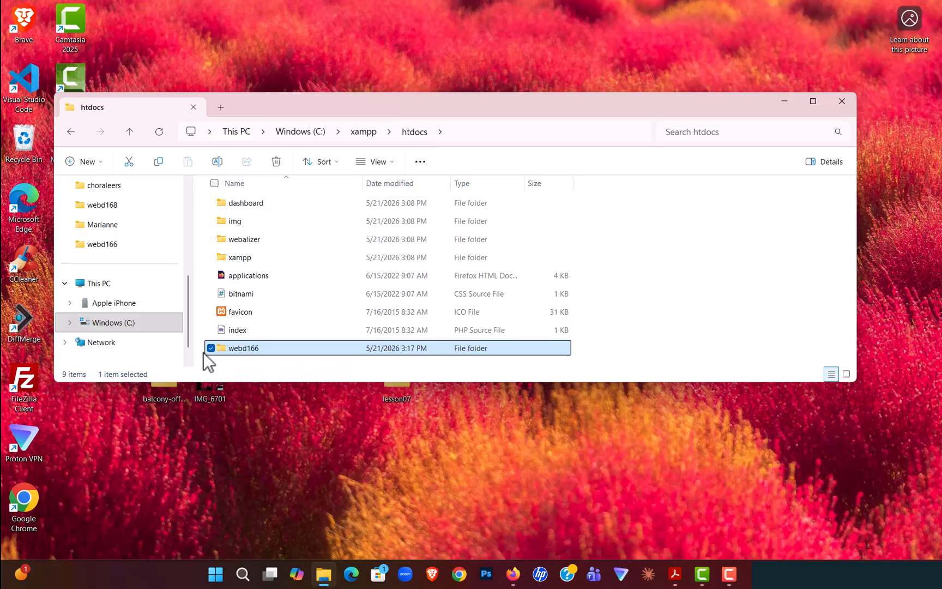
left_click(841, 101)
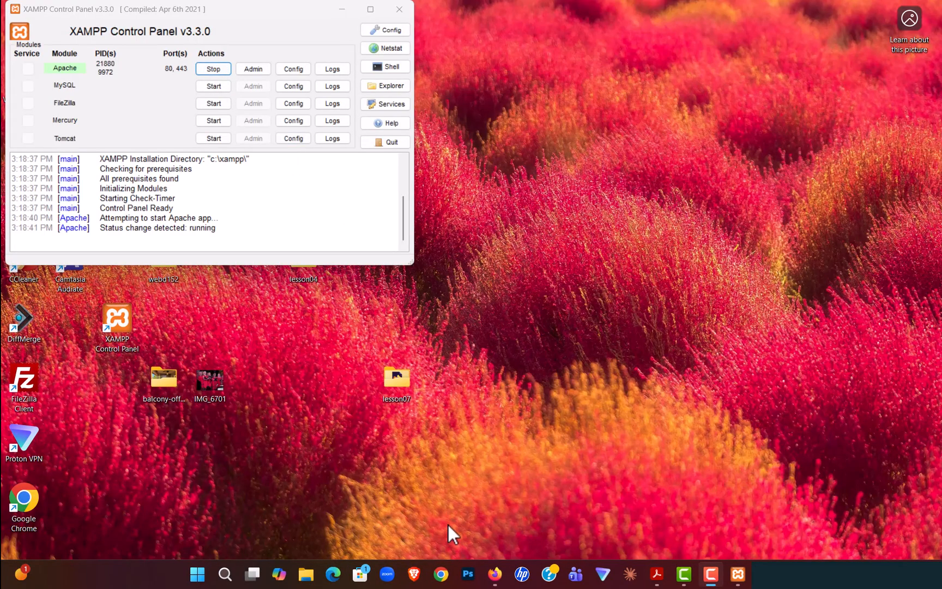
left_click(494, 574)
left_click(256, 40)
left_click(251, 40)
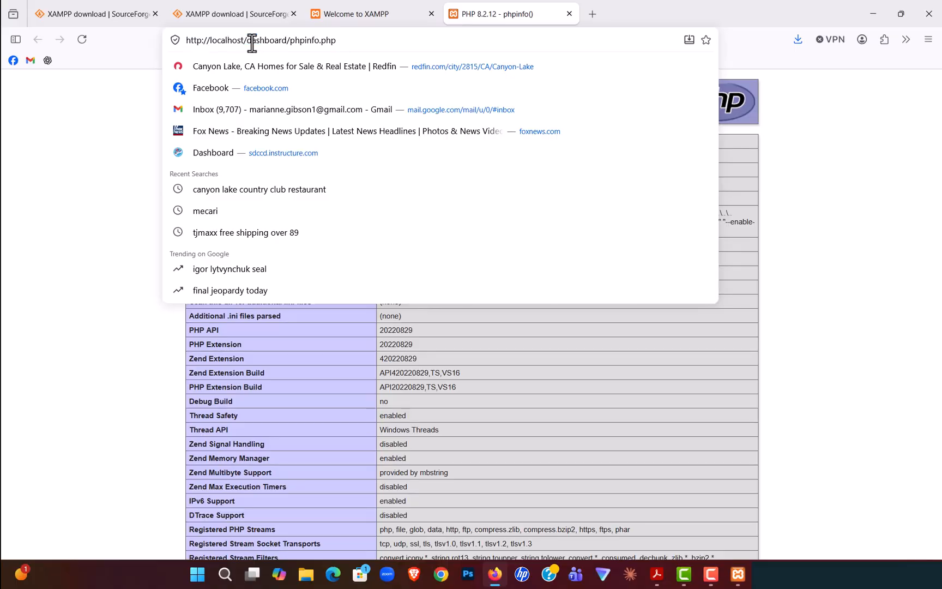
left_click_drag(245, 39, 338, 41)
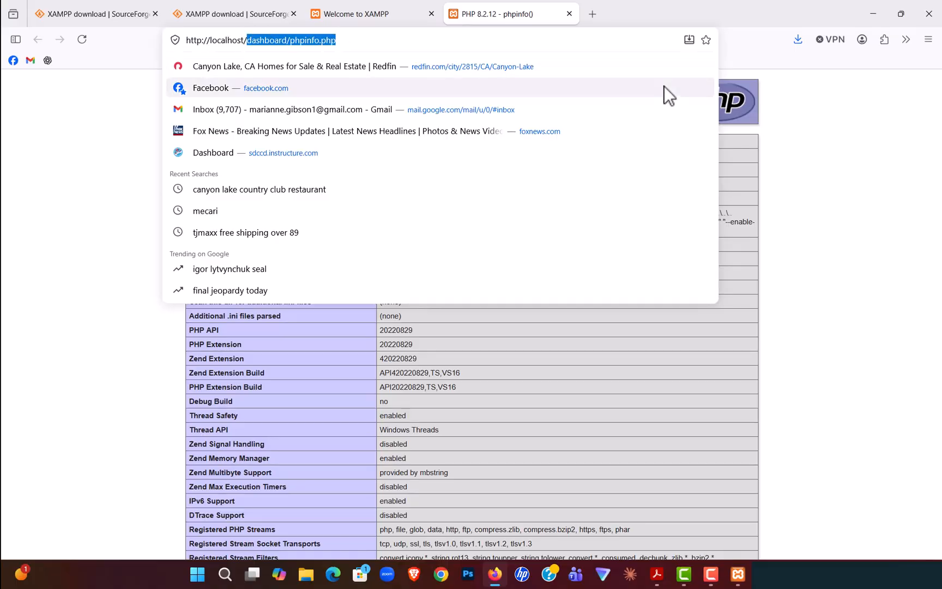
type("webd1")
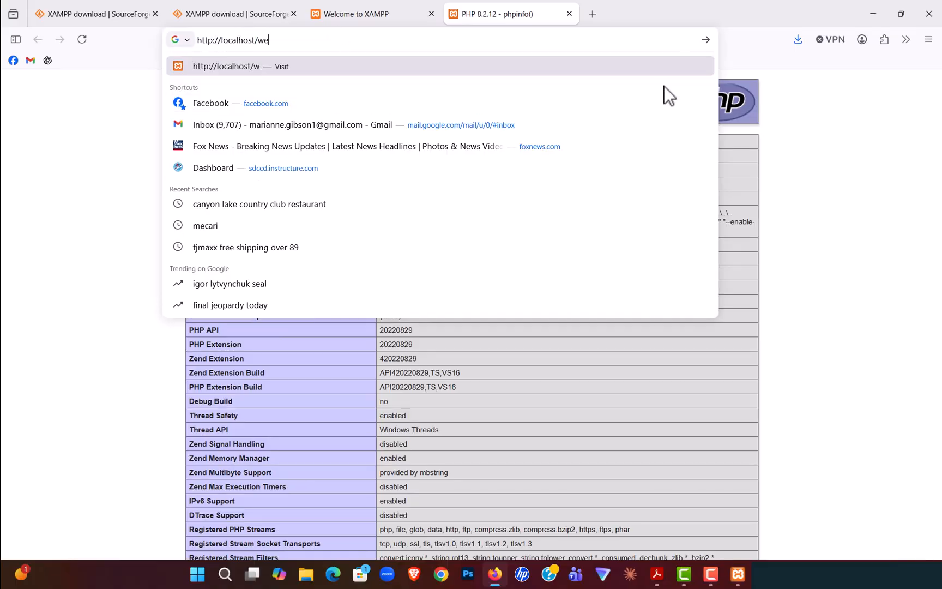
type("66/")
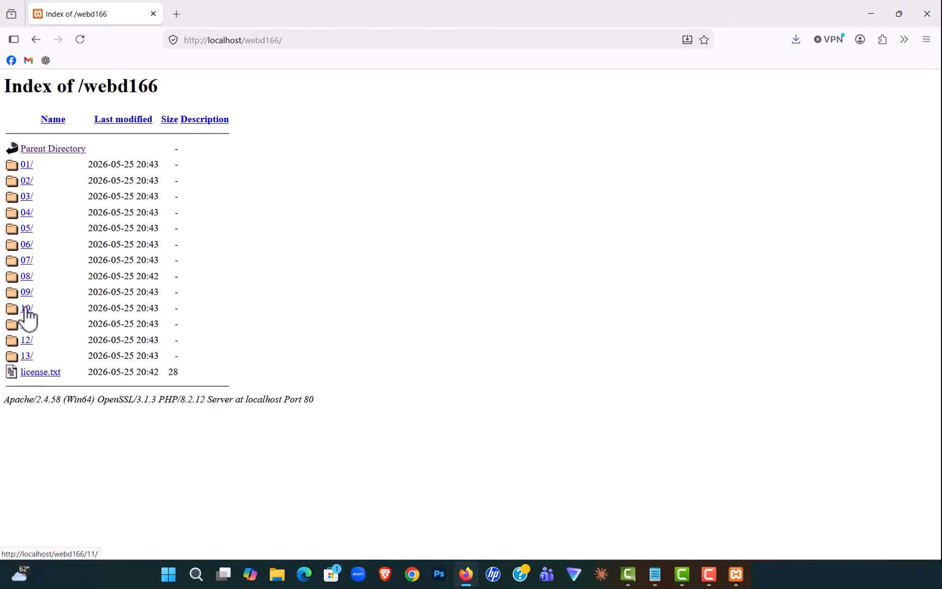
left_click(27, 166)
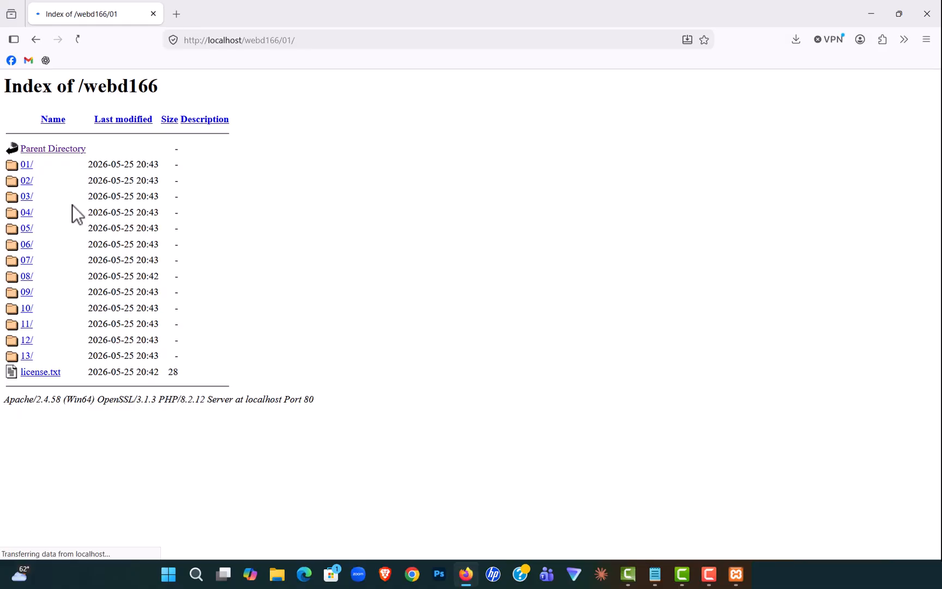
left_click(54, 164)
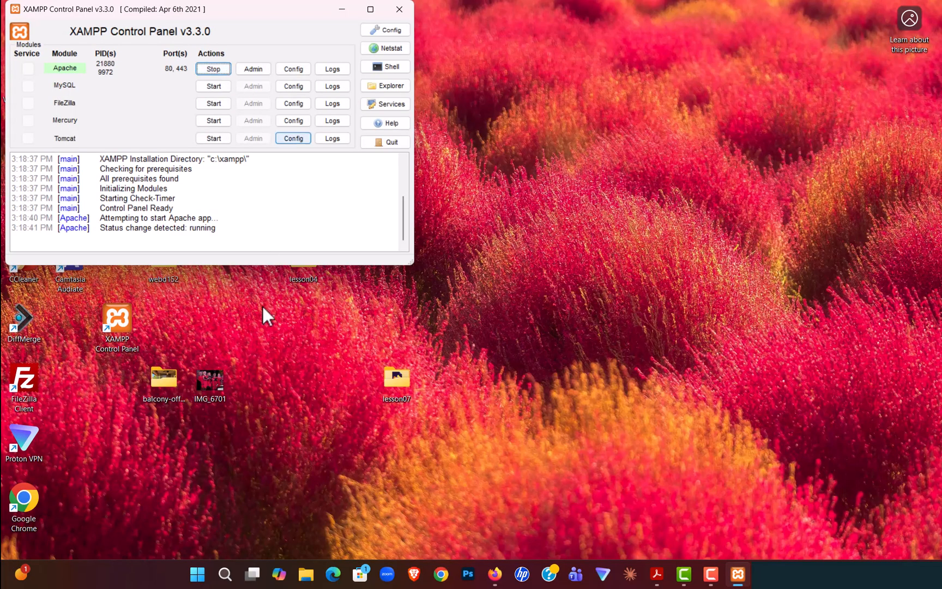
Step: Open the C:\xampp\htdocs folder in a new File Explorer window to view its contents
left_click(309, 577)
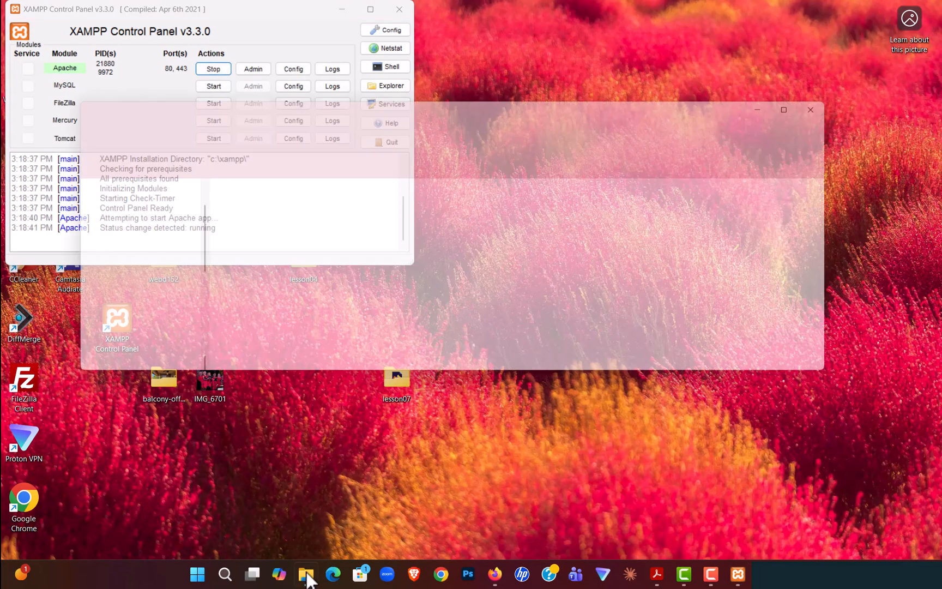
scroll(142, 316, "down", 3)
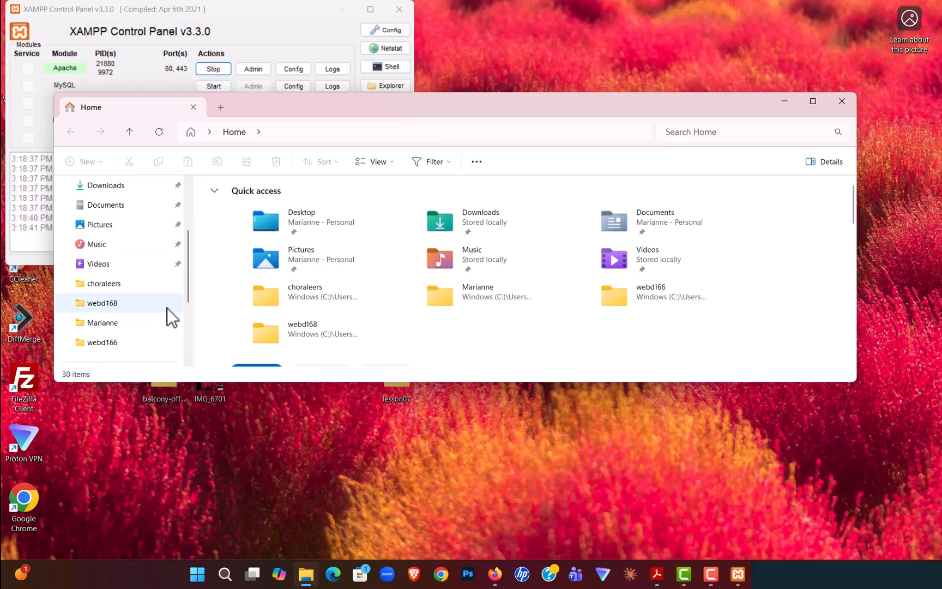
left_click(122, 304)
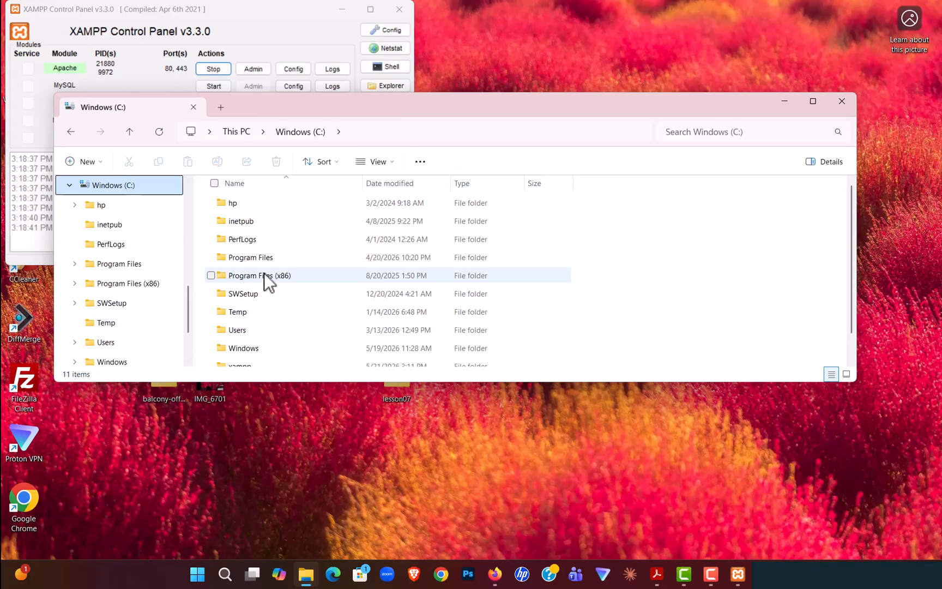
scroll(264, 284, "down", 1)
double_click(248, 343)
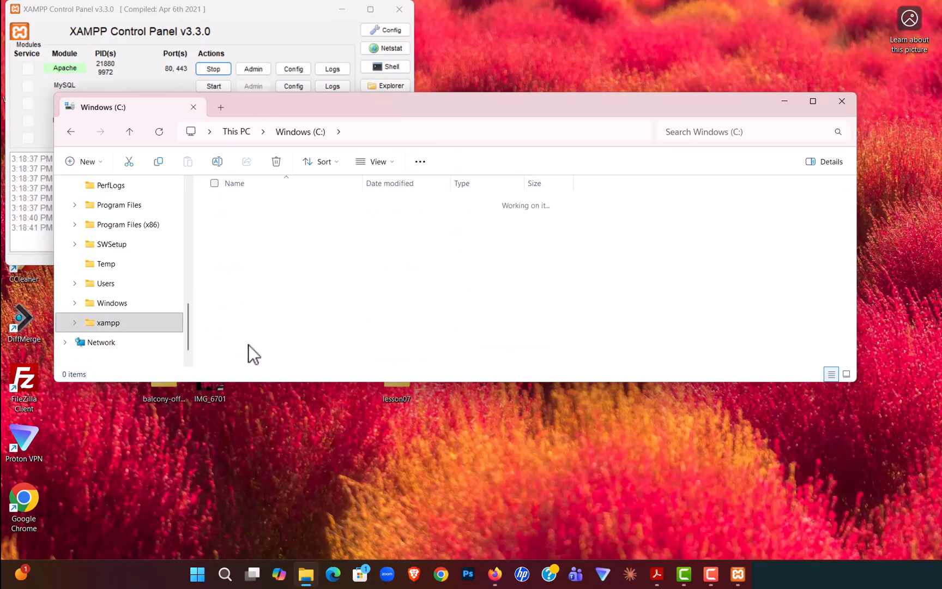
scroll(262, 284, "down", 1)
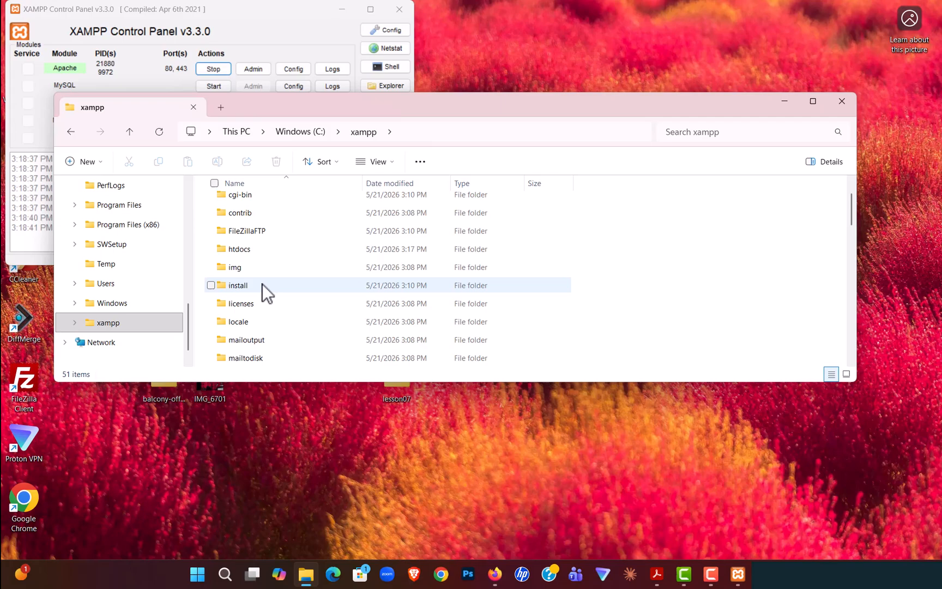
double_click(246, 252)
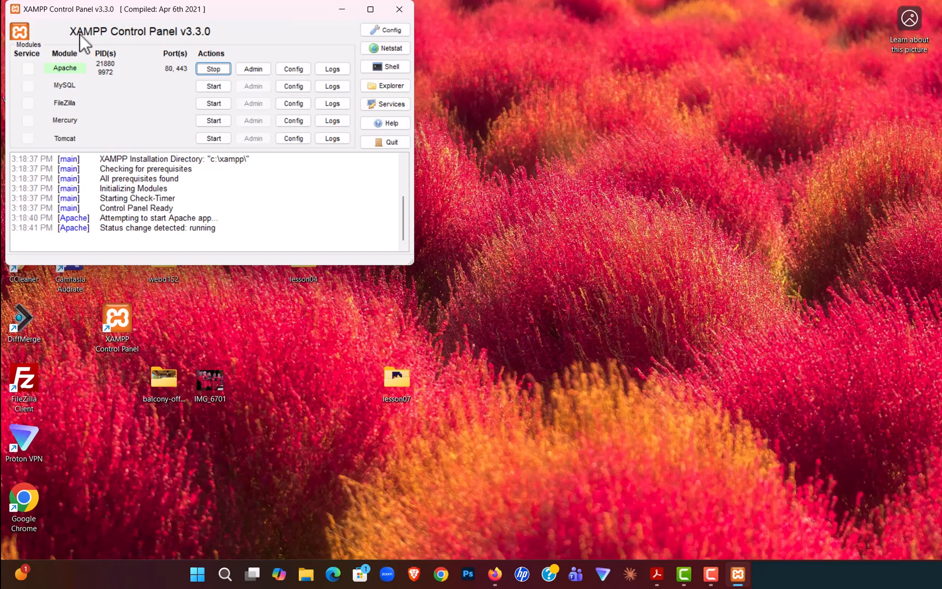
Step: Stop the Apache module, quit the XAMPP Control Panel, and dismiss the access error
left_click(213, 69)
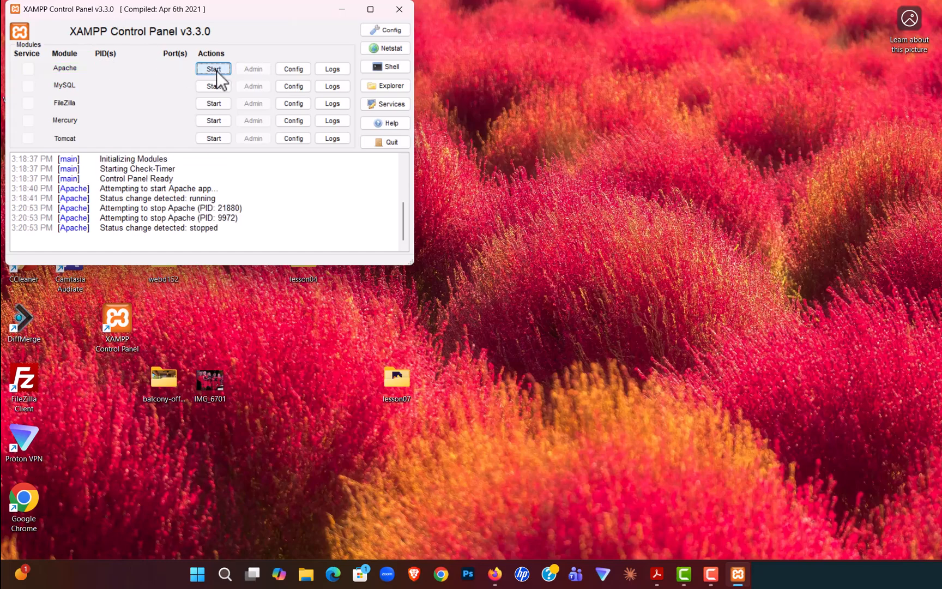
left_click(398, 143)
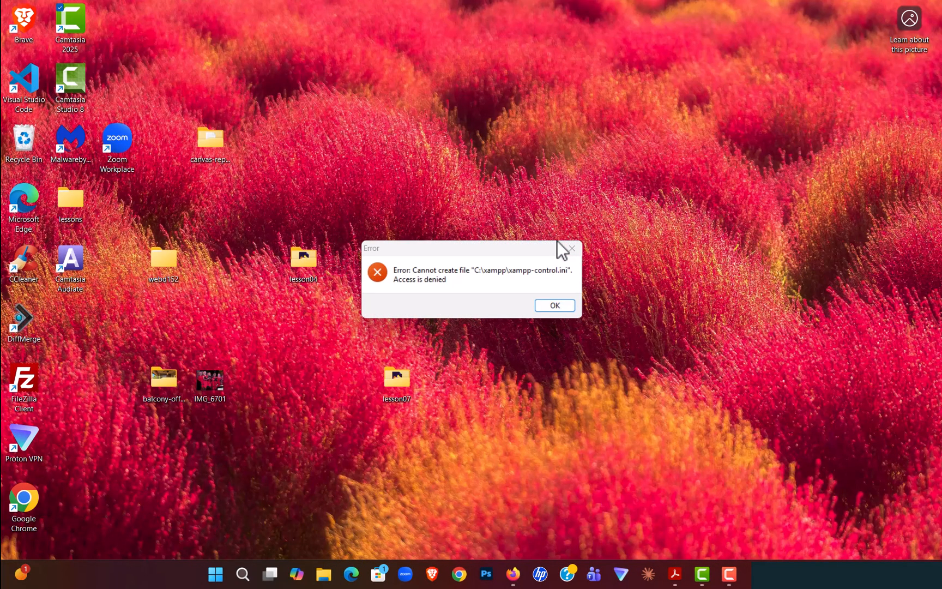
left_click(542, 313)
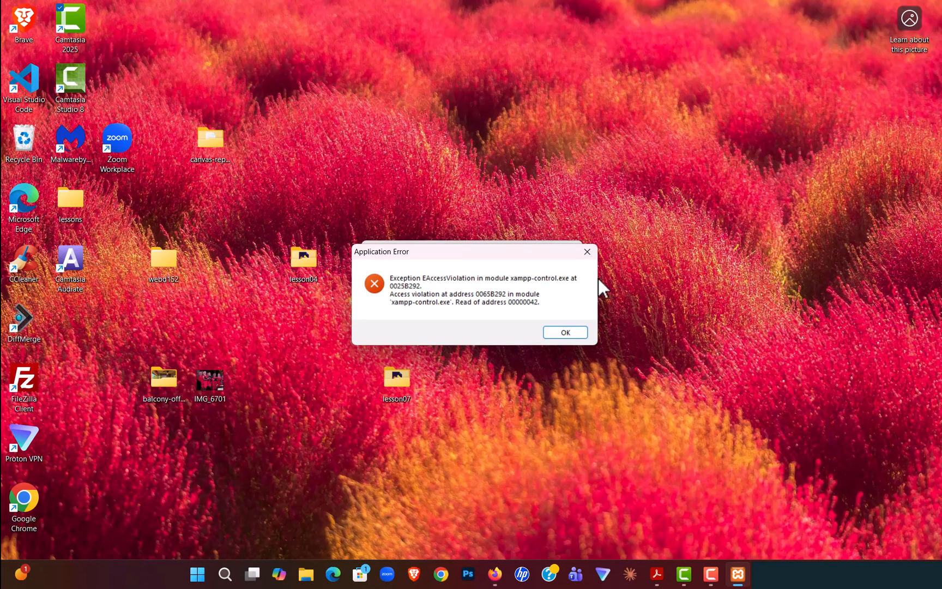
Step: Force the unresponsive xampp-control.exe to close from its Application Error dialog
left_click(650, 294)
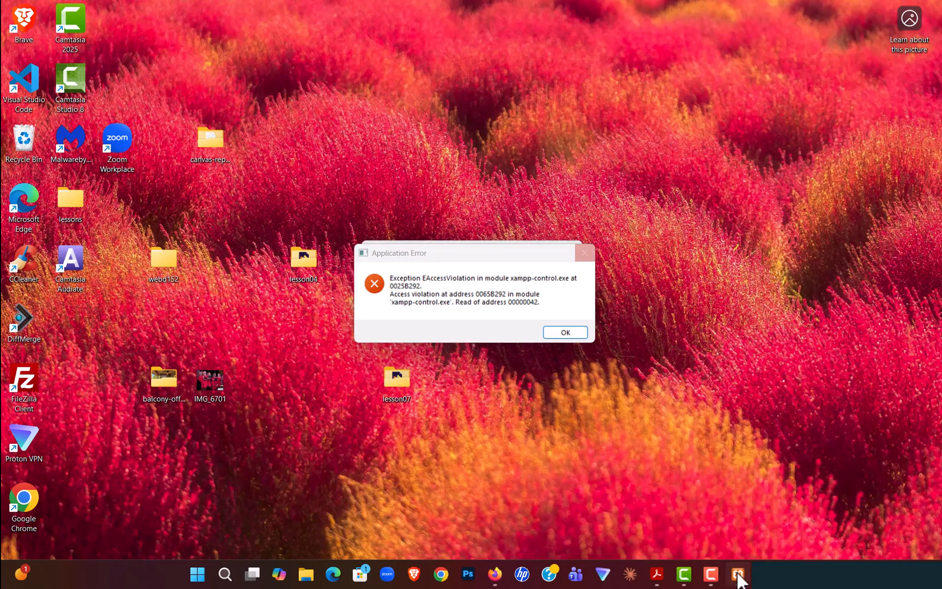
left_click(738, 573)
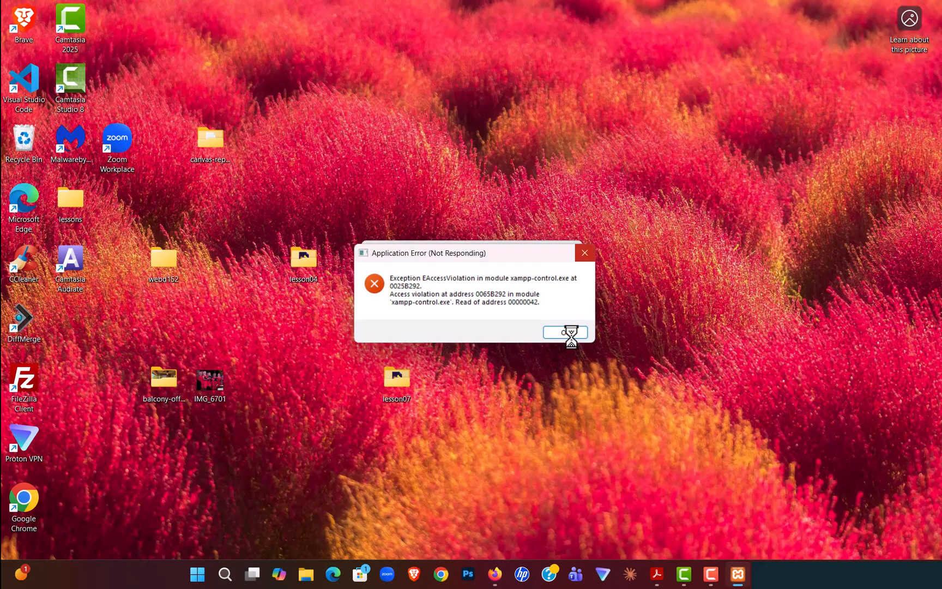
left_click(571, 335)
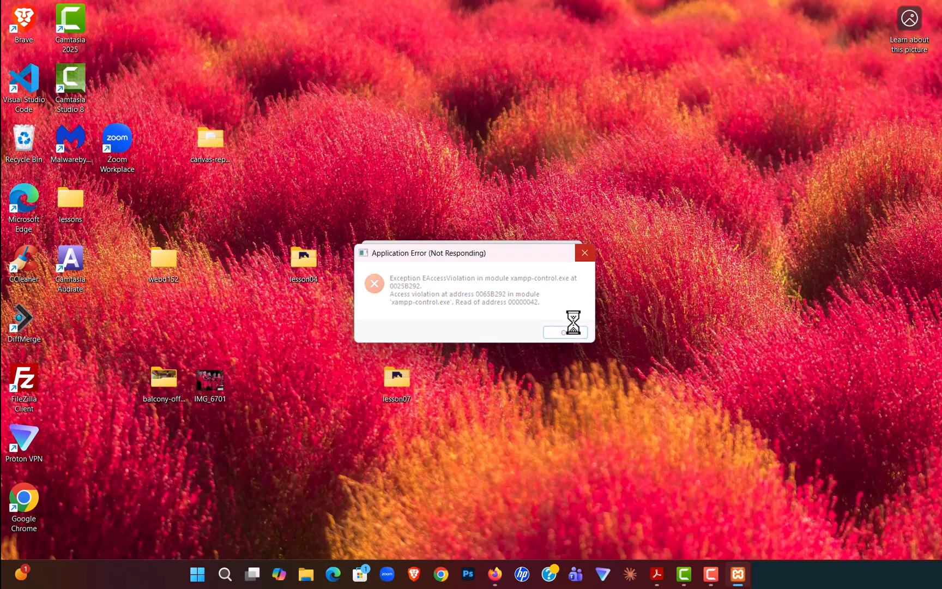
left_click(585, 253)
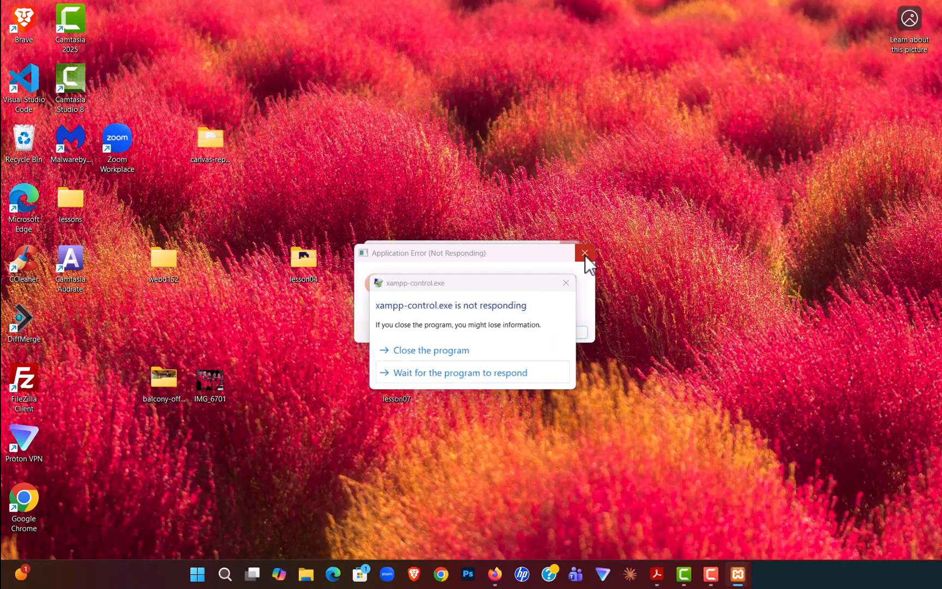
left_click(459, 351)
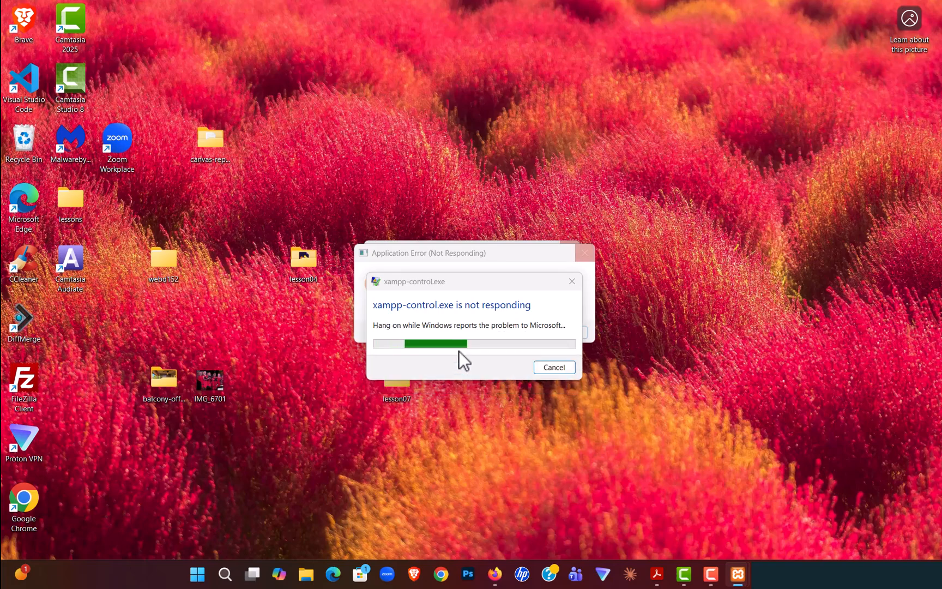